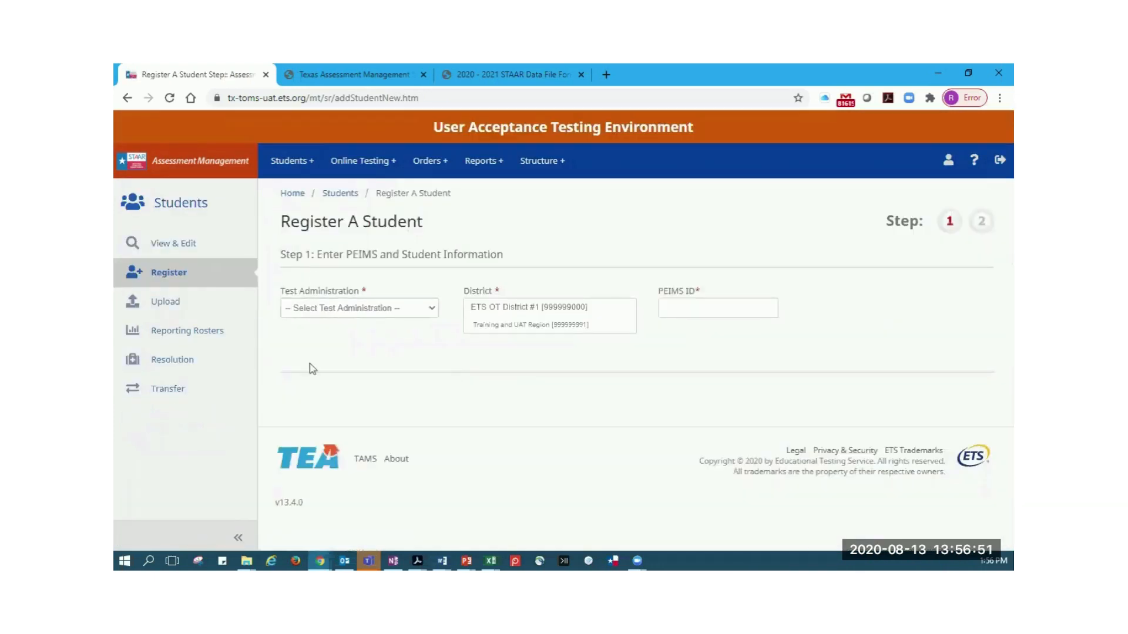
Start registering a student for the 2020-21 INT 3-8 Fall (Op1 MA, RE) administration with the saved PEIMS ID ending in 0001
click(432, 310)
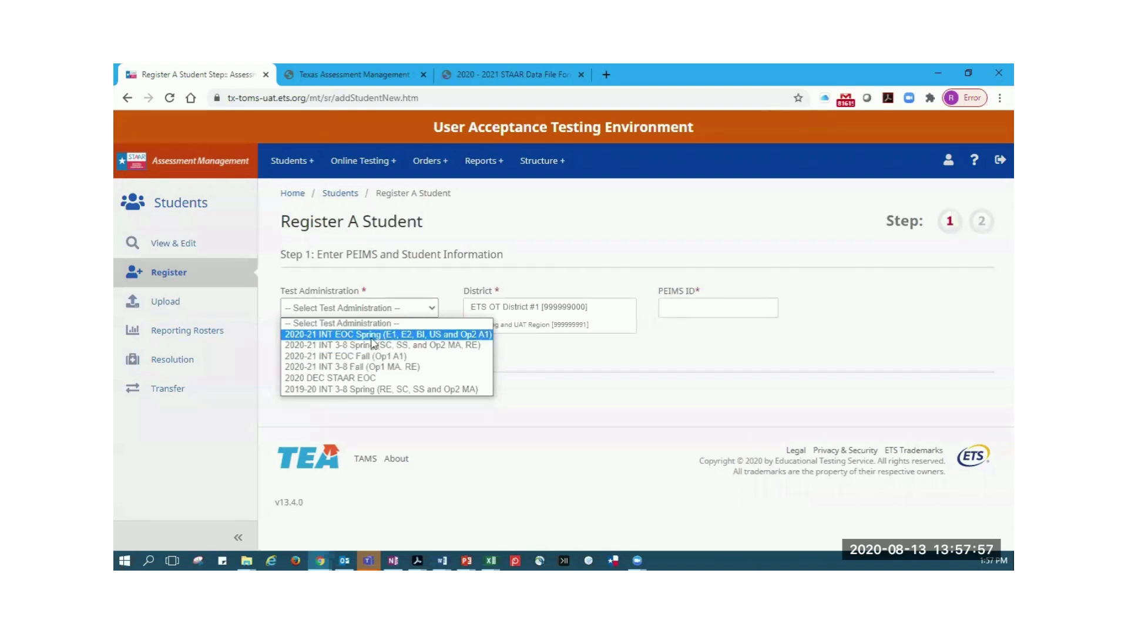
click(371, 368)
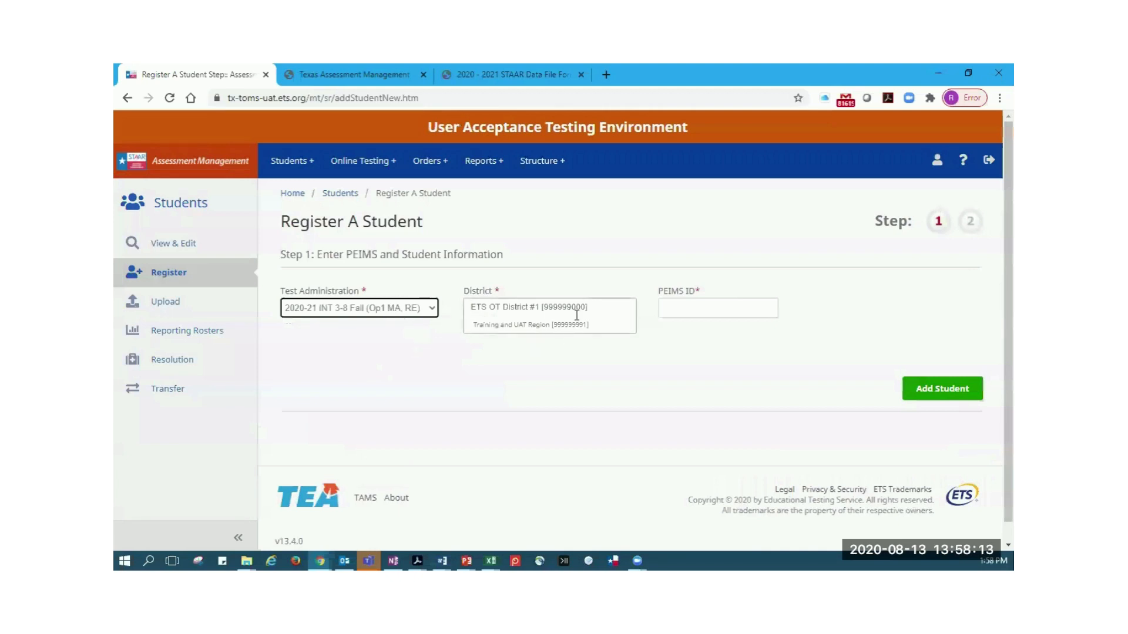
click(693, 313)
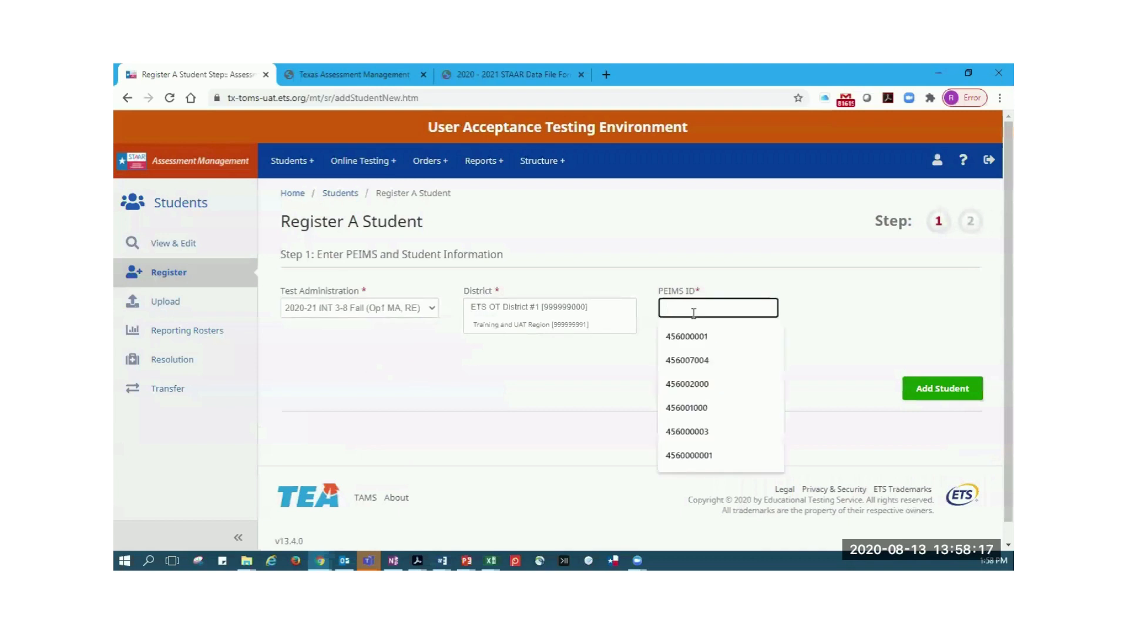
click(707, 344)
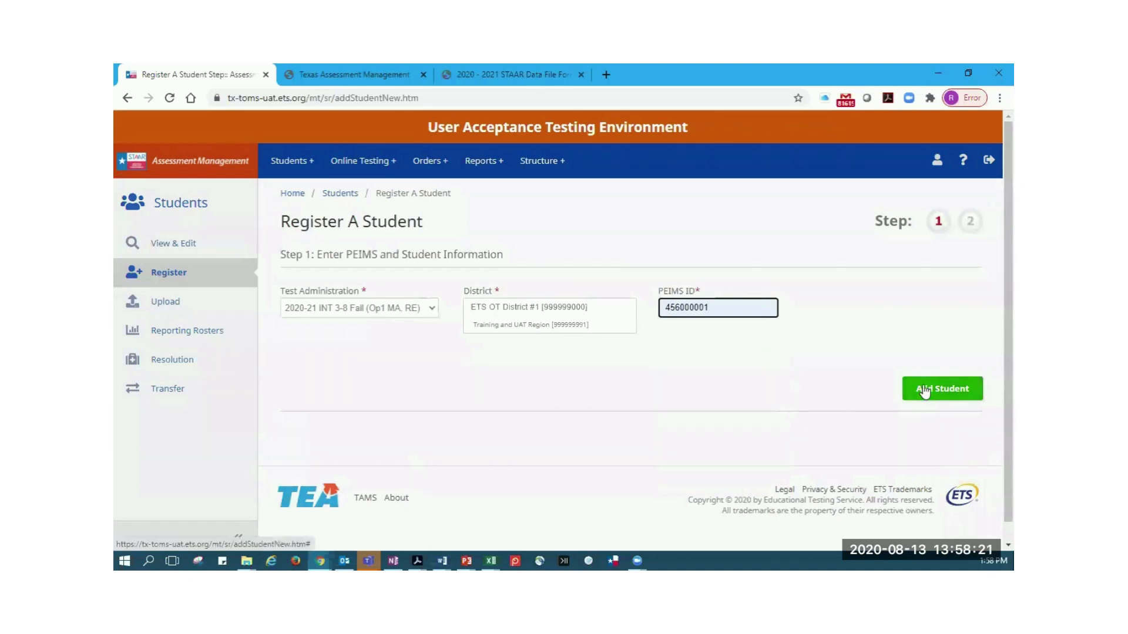
click(924, 391)
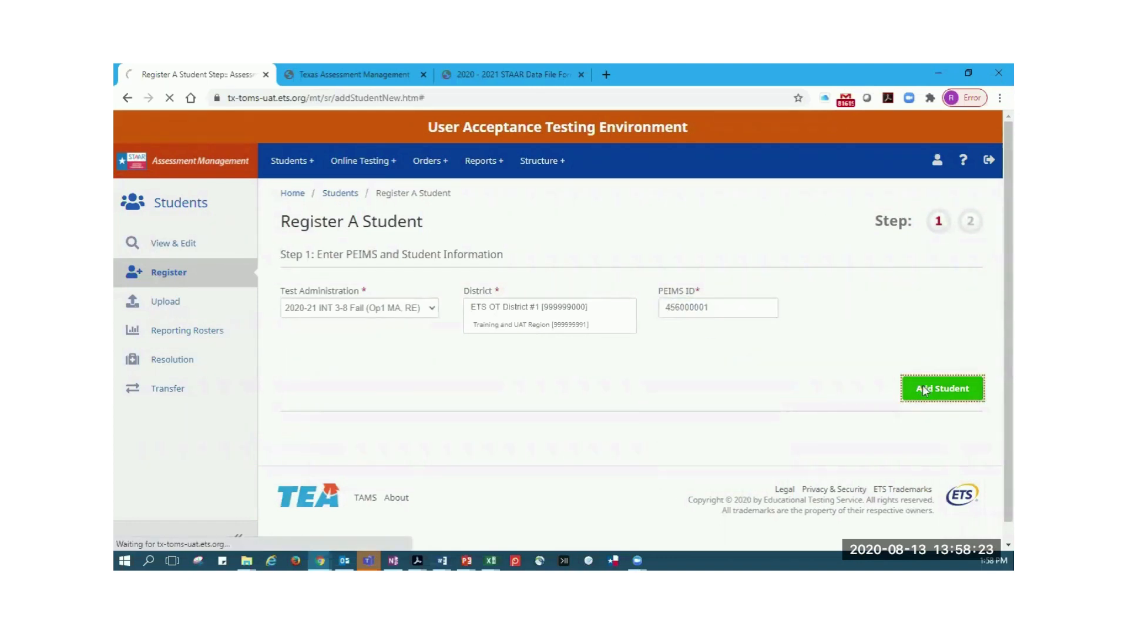
Enter a placeholder first name in the Student Information section
scroll(806, 353, down, 1)
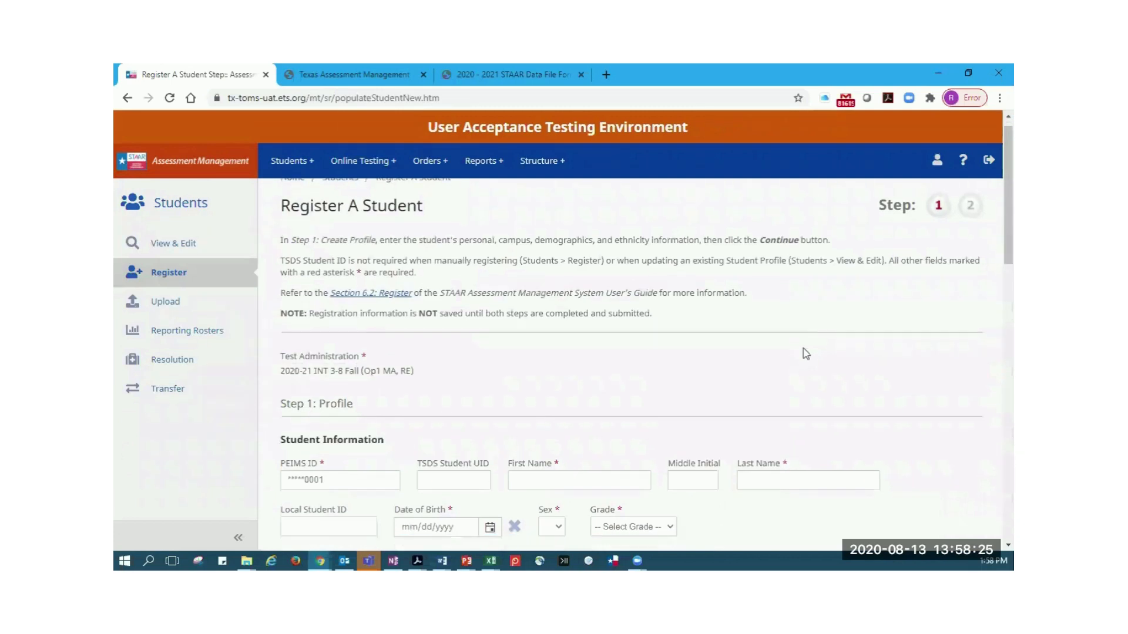
scroll(806, 353, down, 2)
click(326, 363)
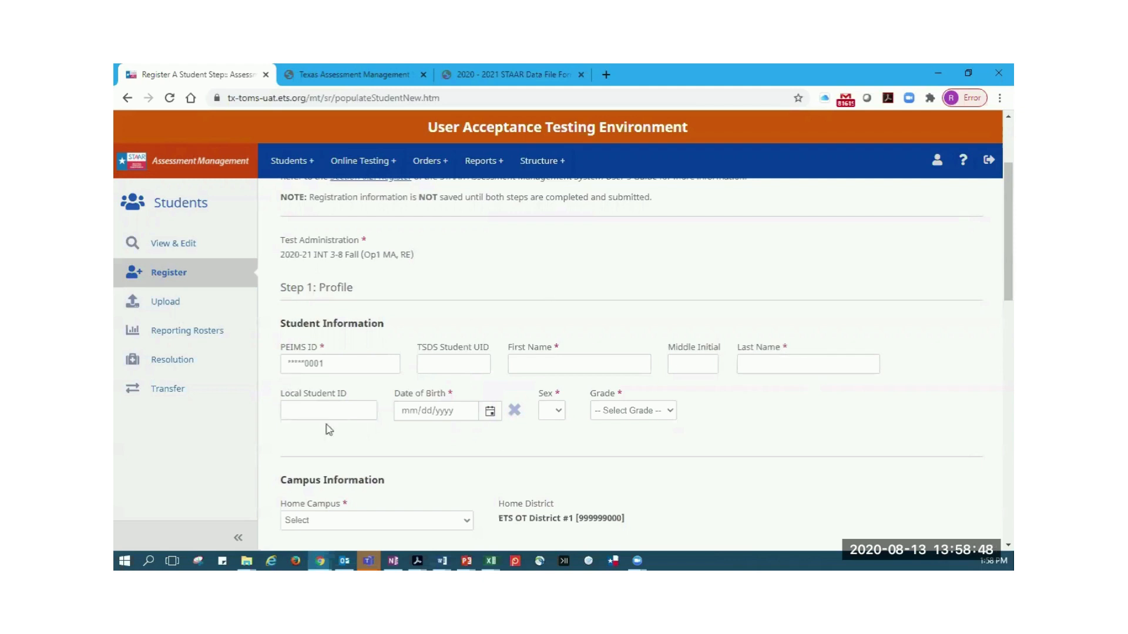
click(595, 373)
click(589, 370)
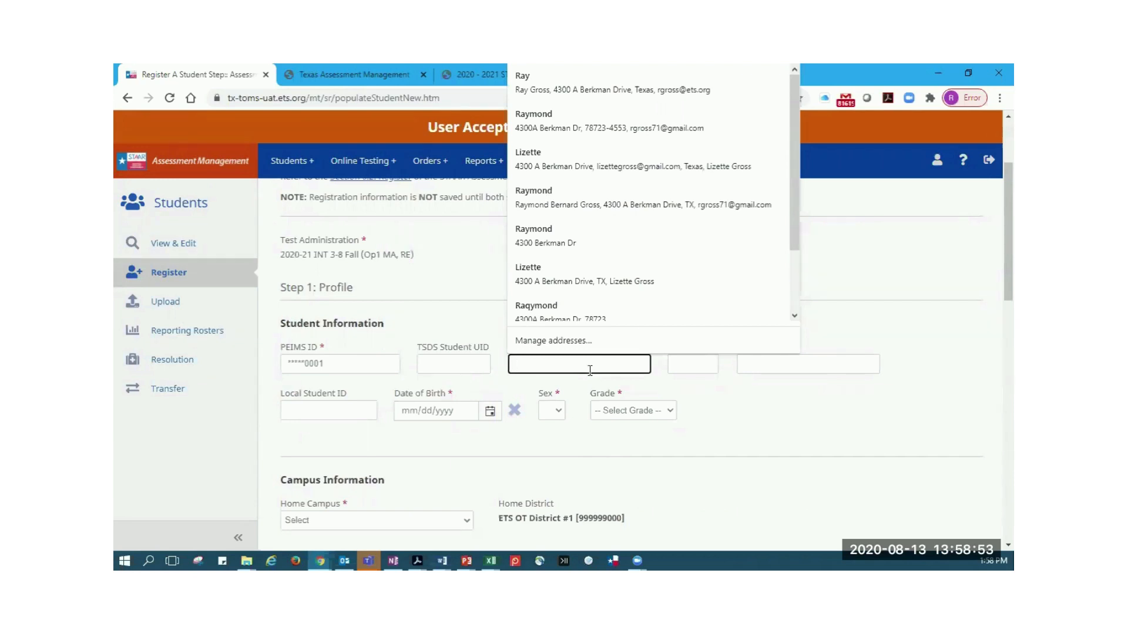
text(adfdf)
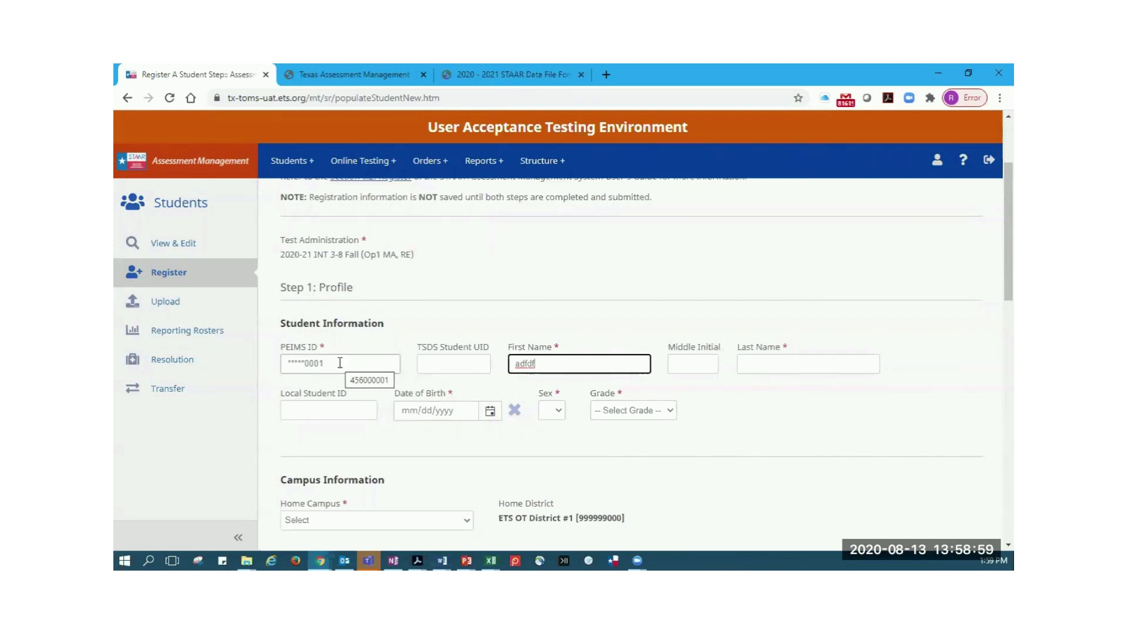
drag(339, 363, 288, 366)
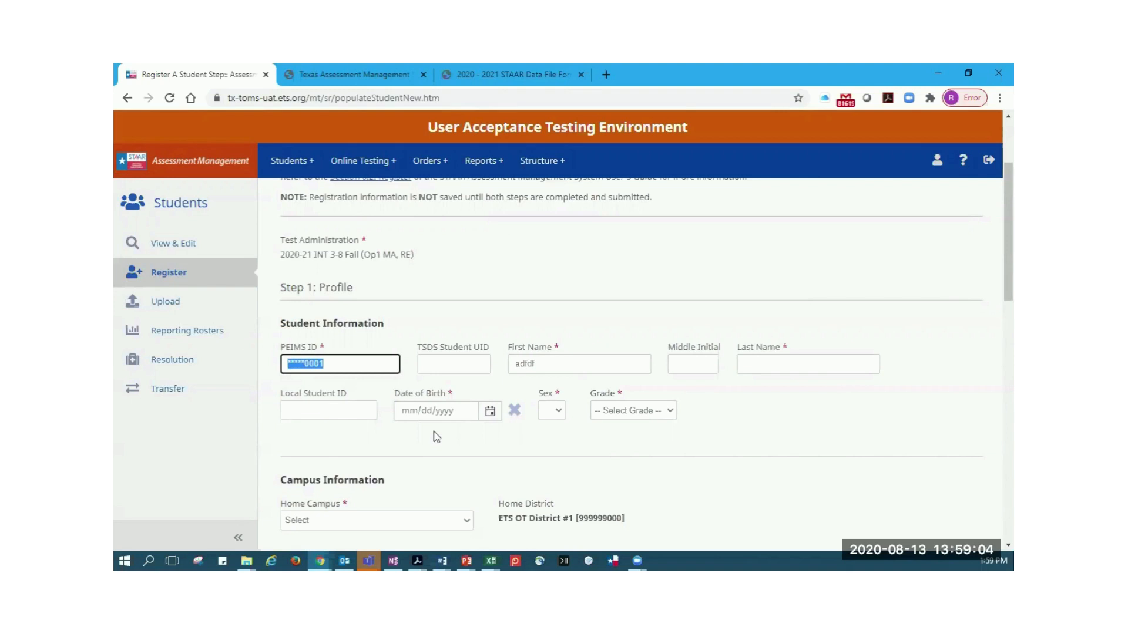
Replace the placeholder with the student's first name and fill in the last name
click(564, 371)
drag(564, 371, 505, 371)
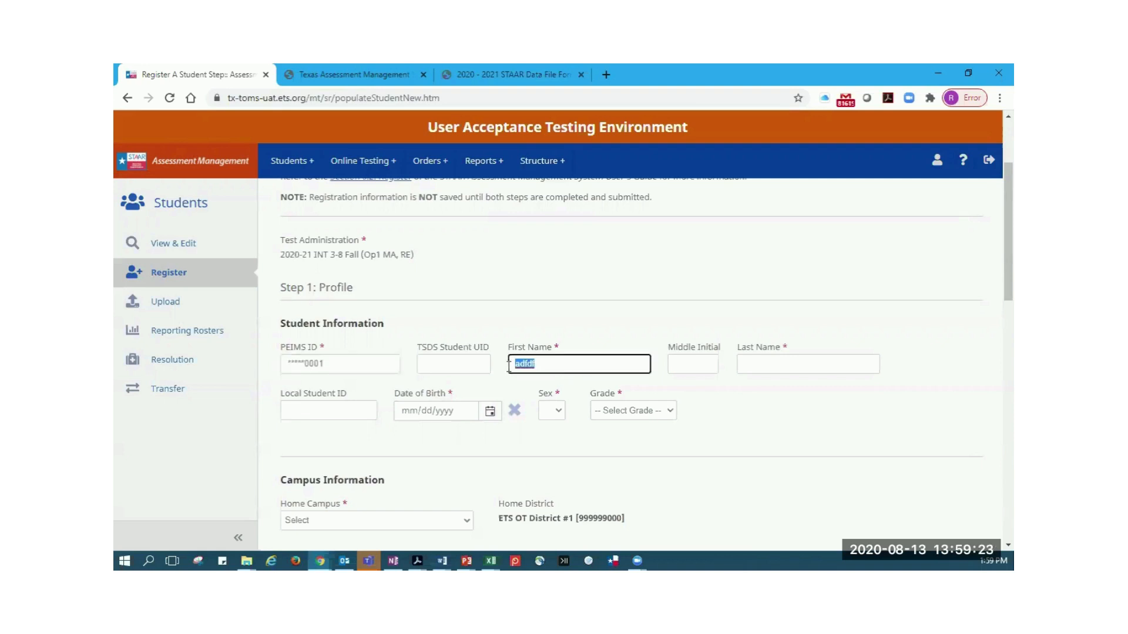
text(Webinar)
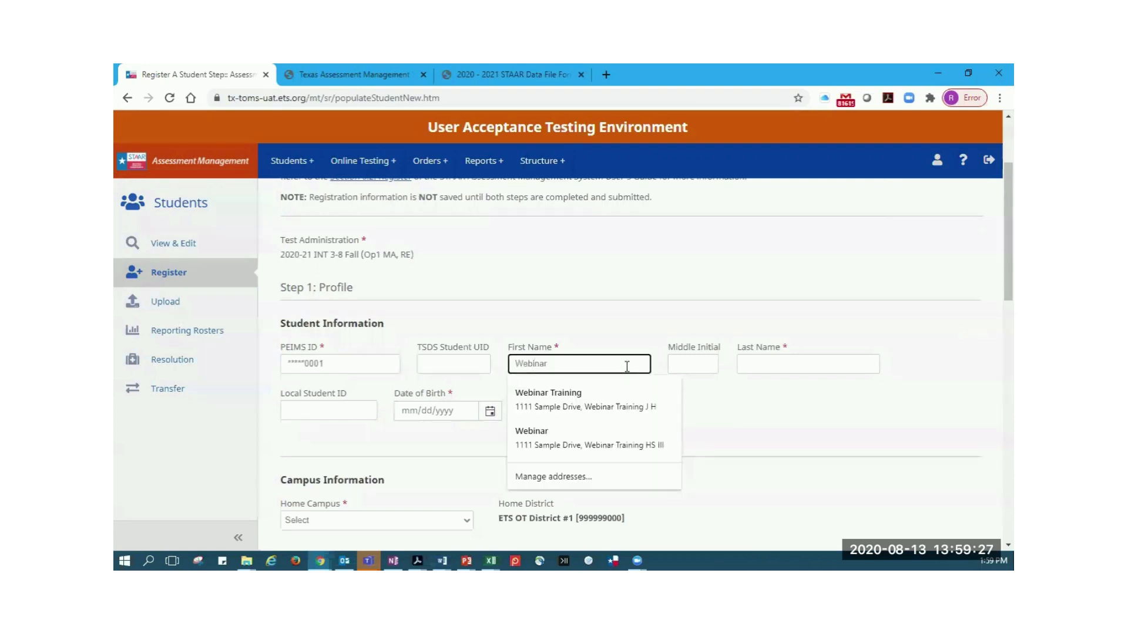
click(799, 364)
text(TRaining)
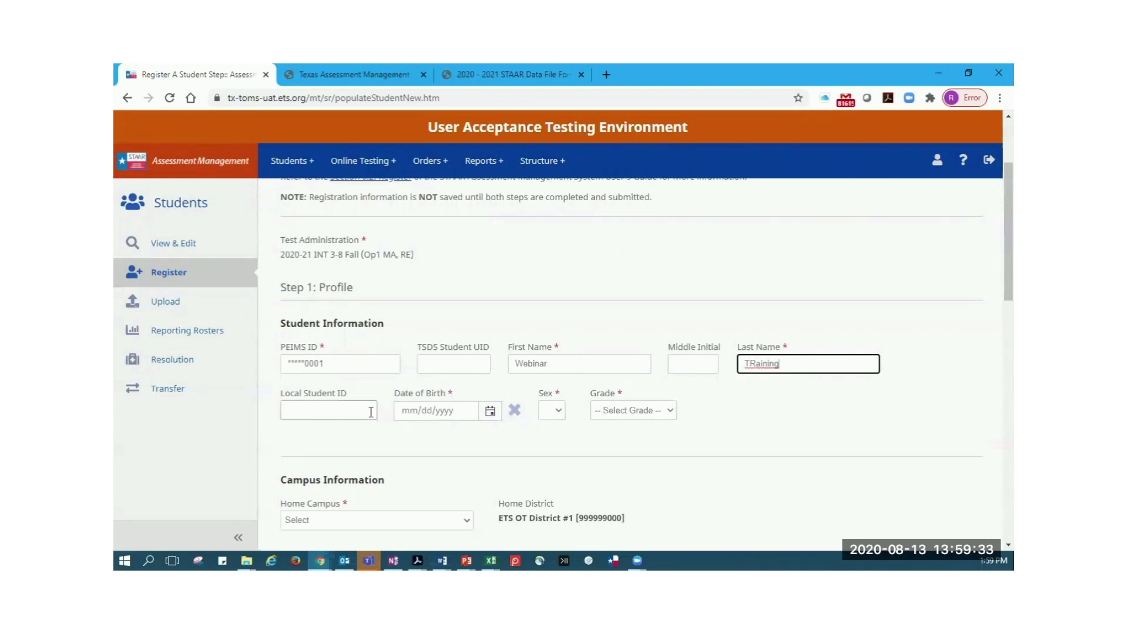
Choose the student's date of birth from the calendar
click(490, 413)
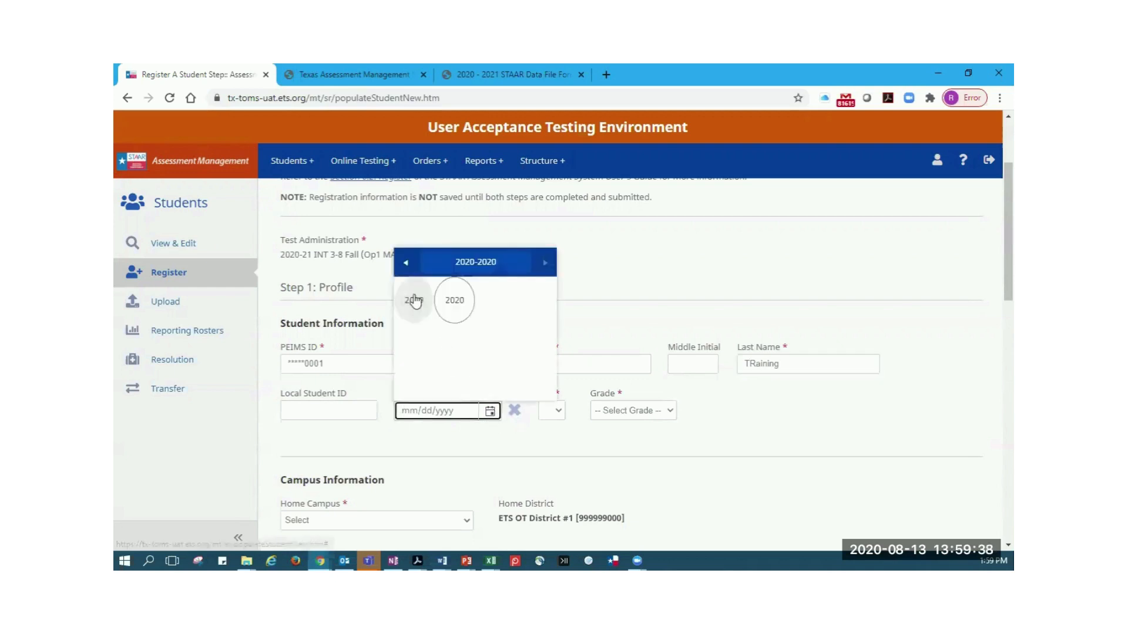
click(418, 300)
click(453, 336)
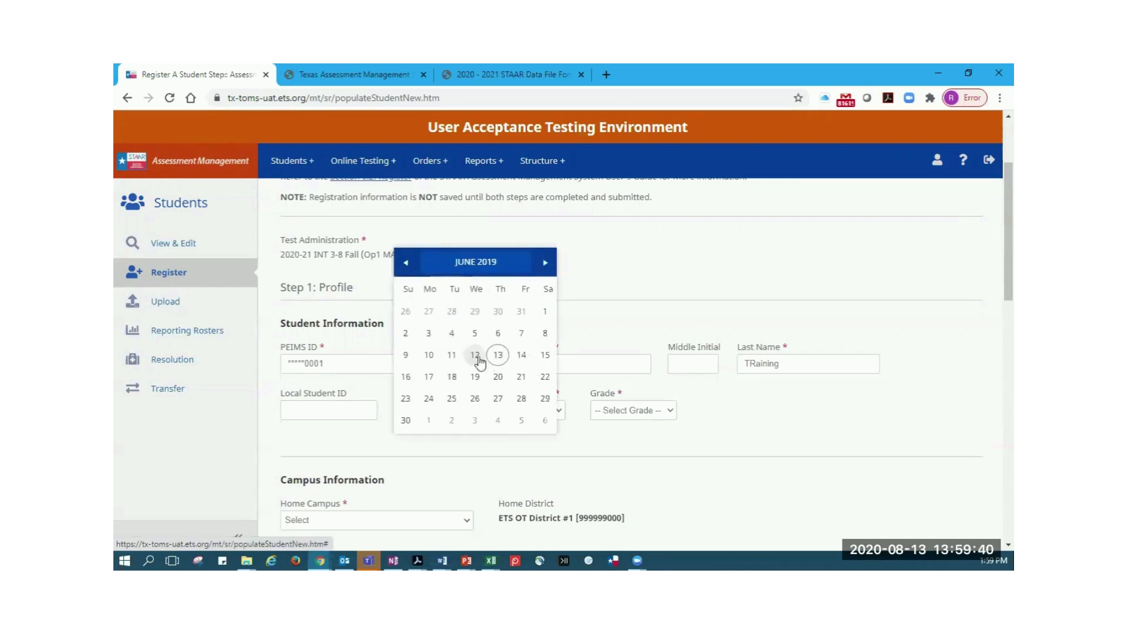
click(476, 358)
Set the student's sex to F and the grade to 05
click(546, 408)
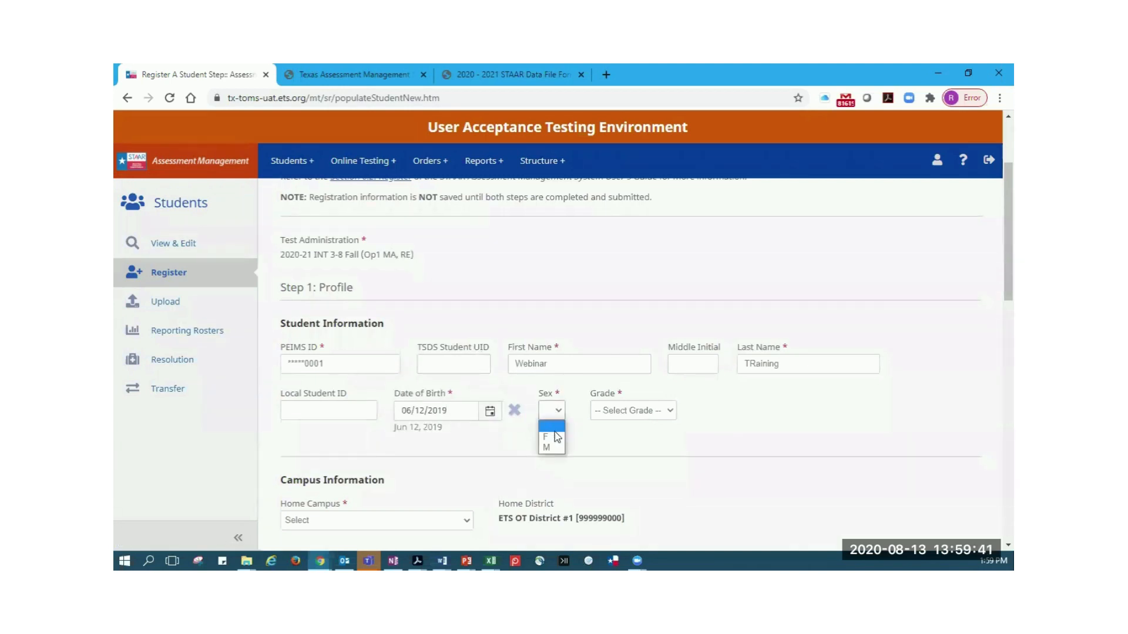
click(558, 436)
click(623, 413)
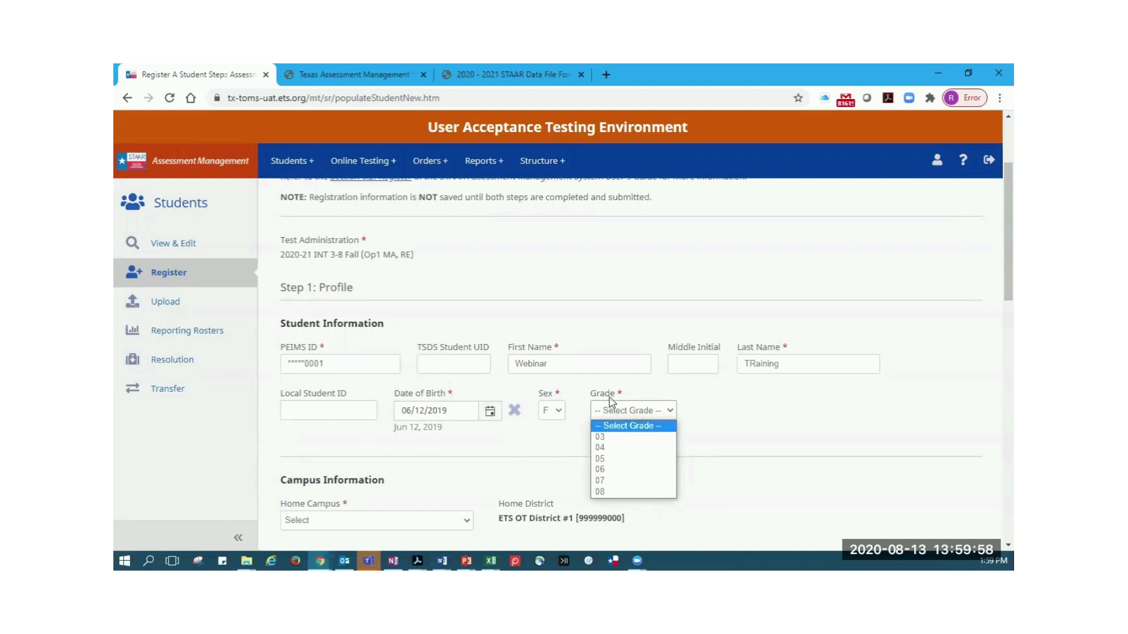
click(620, 465)
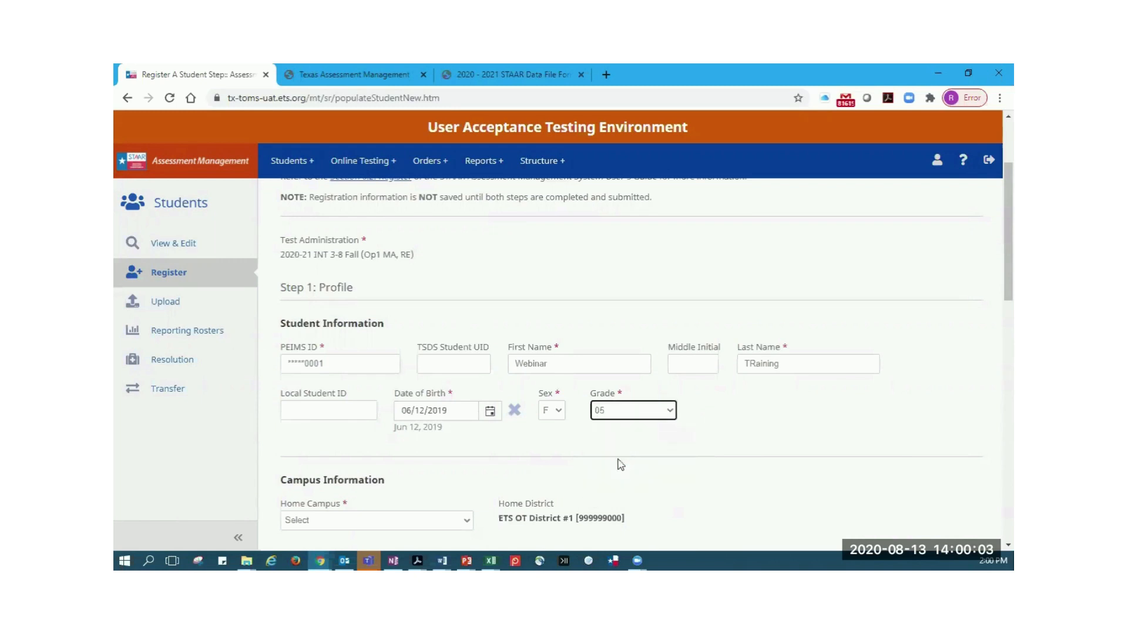
Choose ETS OT District 1 EL as the student's home campus
scroll(697, 423, down, 2)
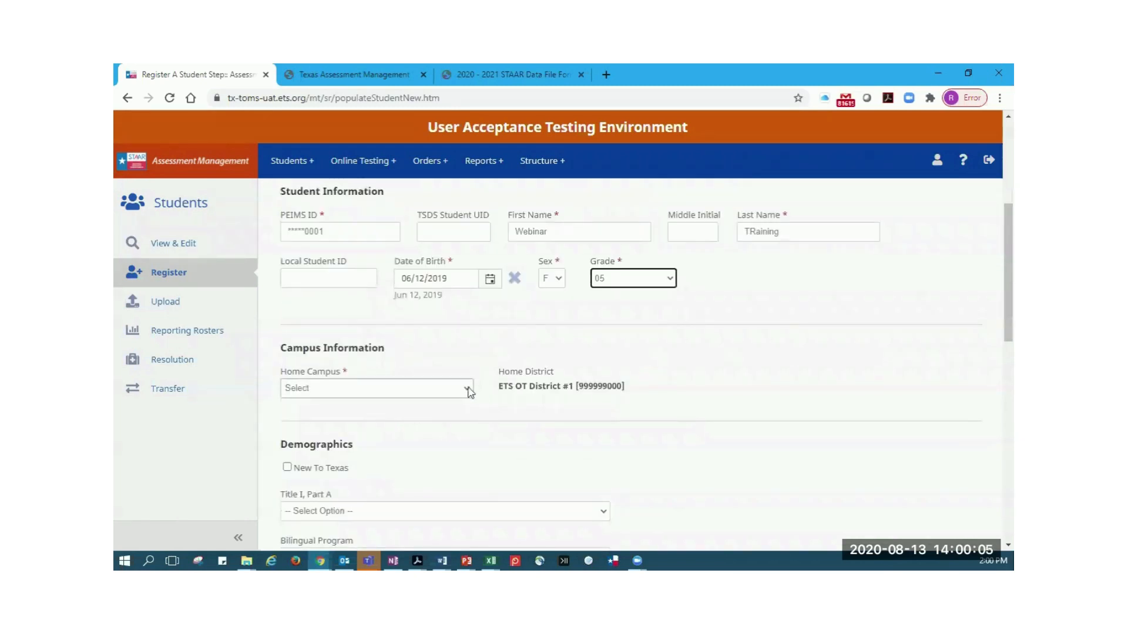
click(468, 390)
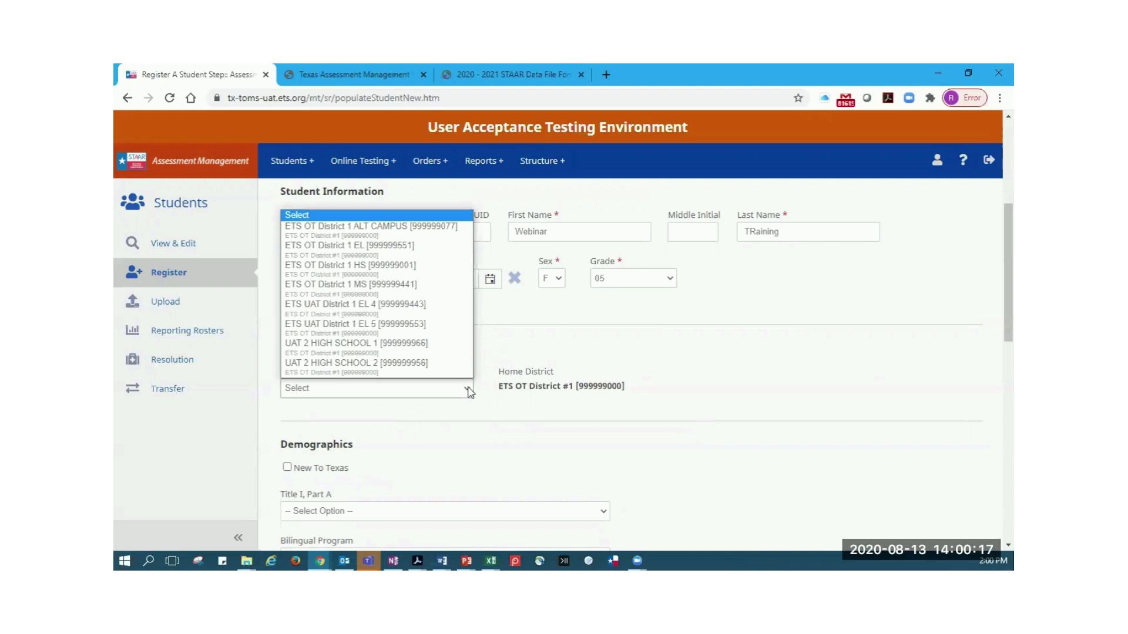
click(413, 253)
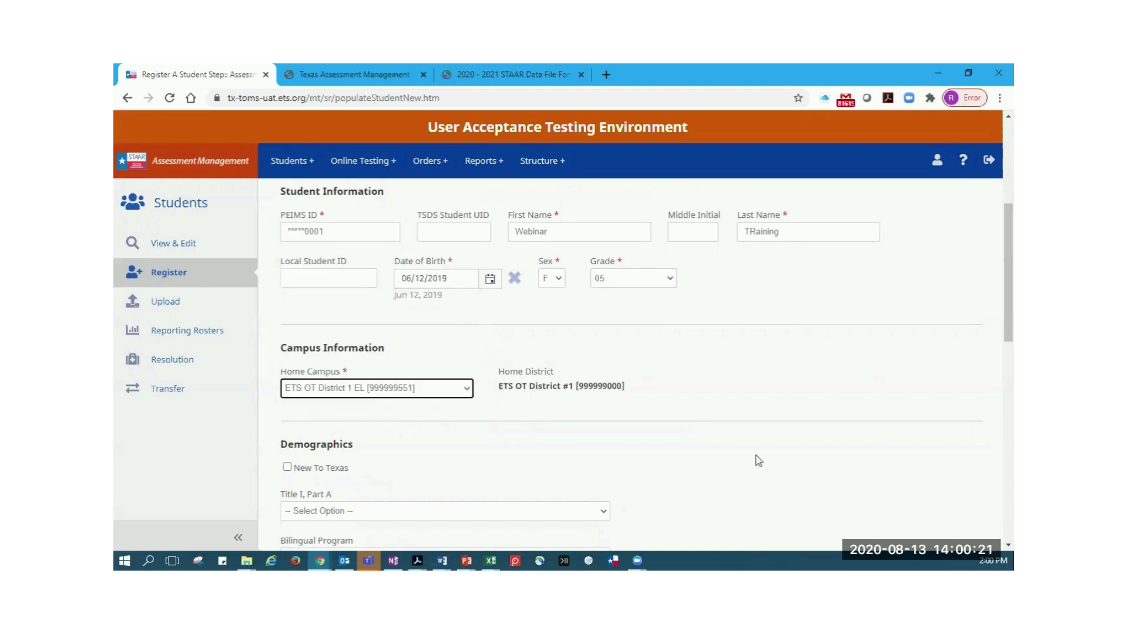
Review the demographics and ethnicity fields without changing them and continue to Step 2: Add Test(s)
scroll(742, 451, down, 3)
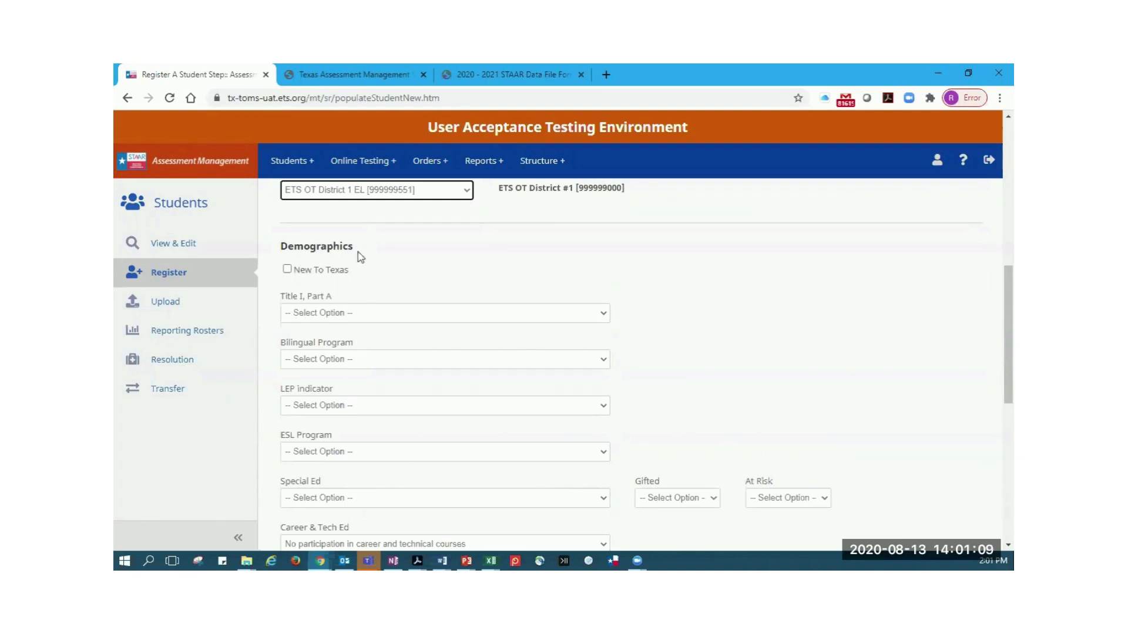
scroll(622, 321, down, 1)
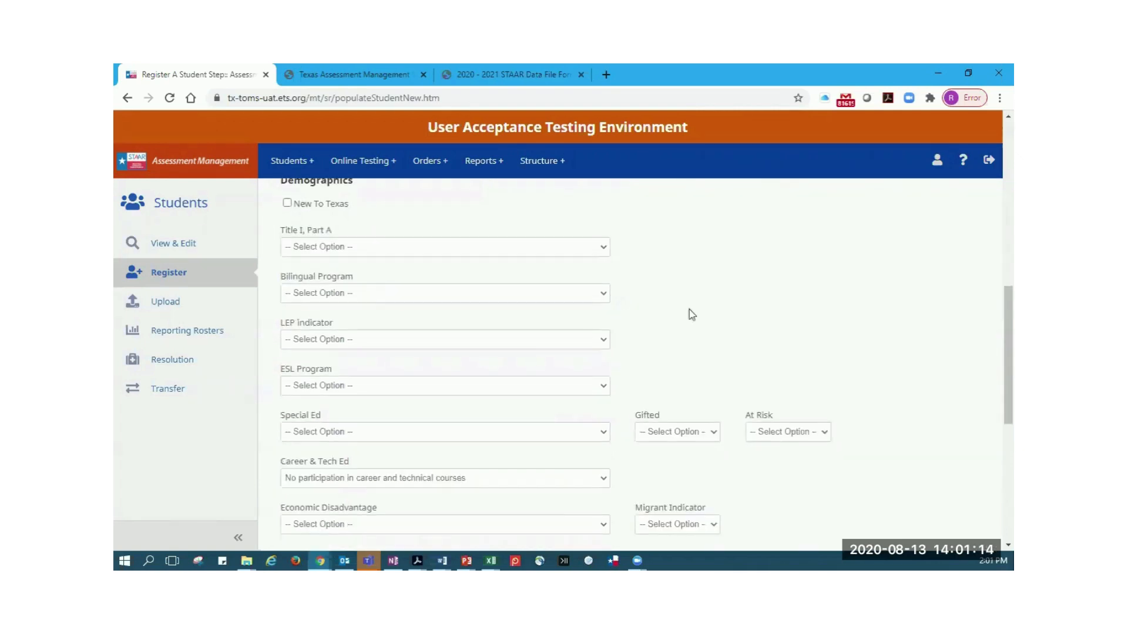
scroll(691, 314, up, 1)
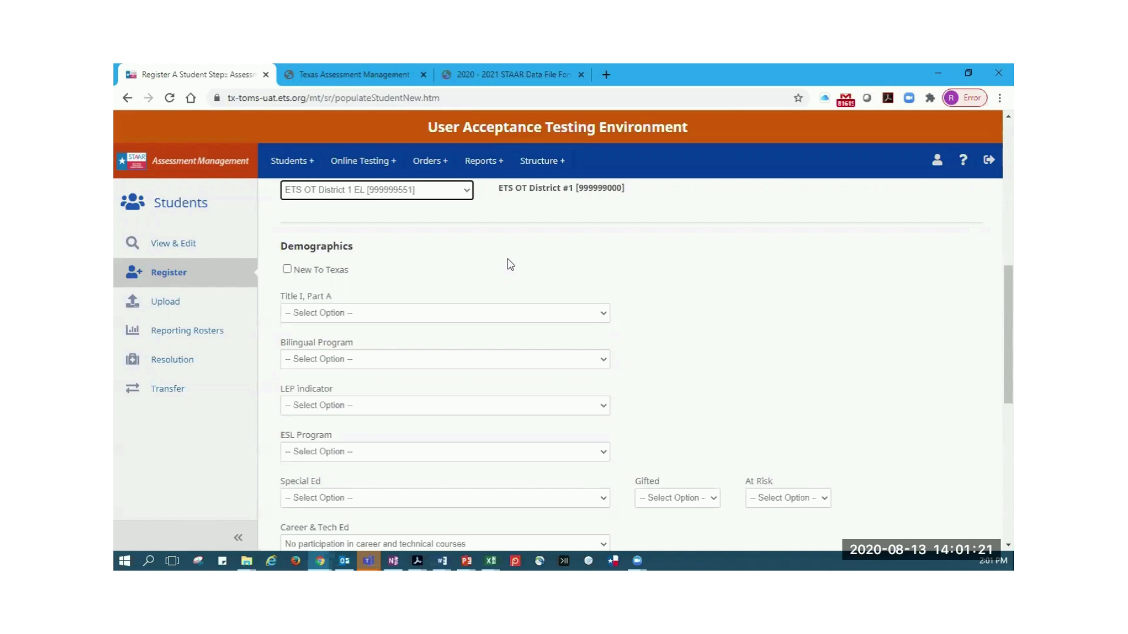
scroll(680, 314, down, 3)
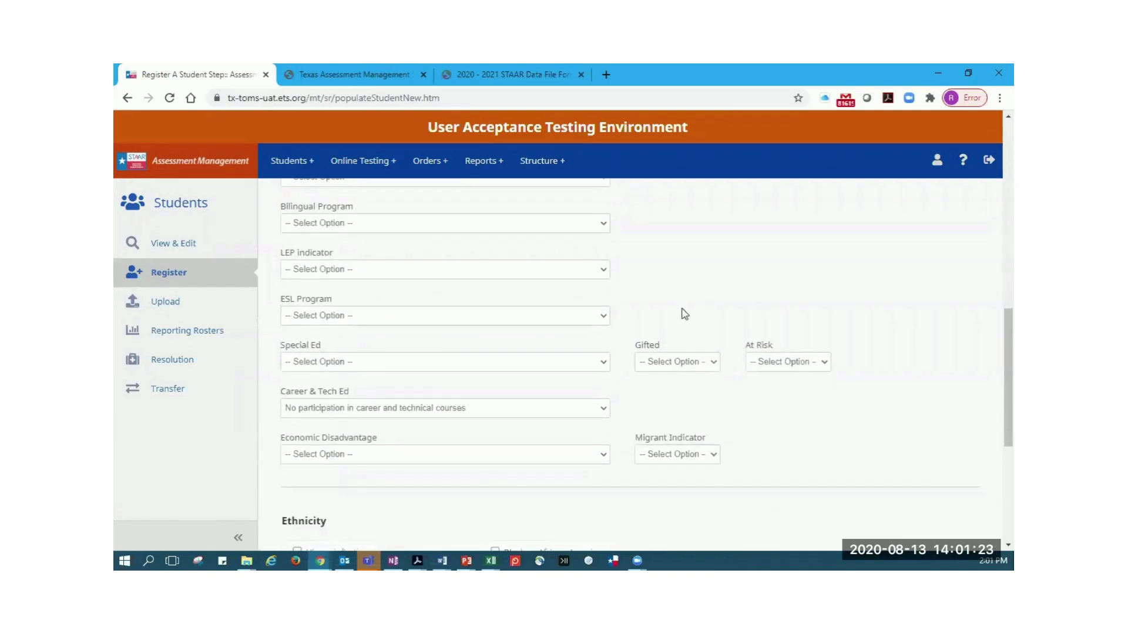
scroll(681, 314, down, 3)
scroll(941, 505, down, 2)
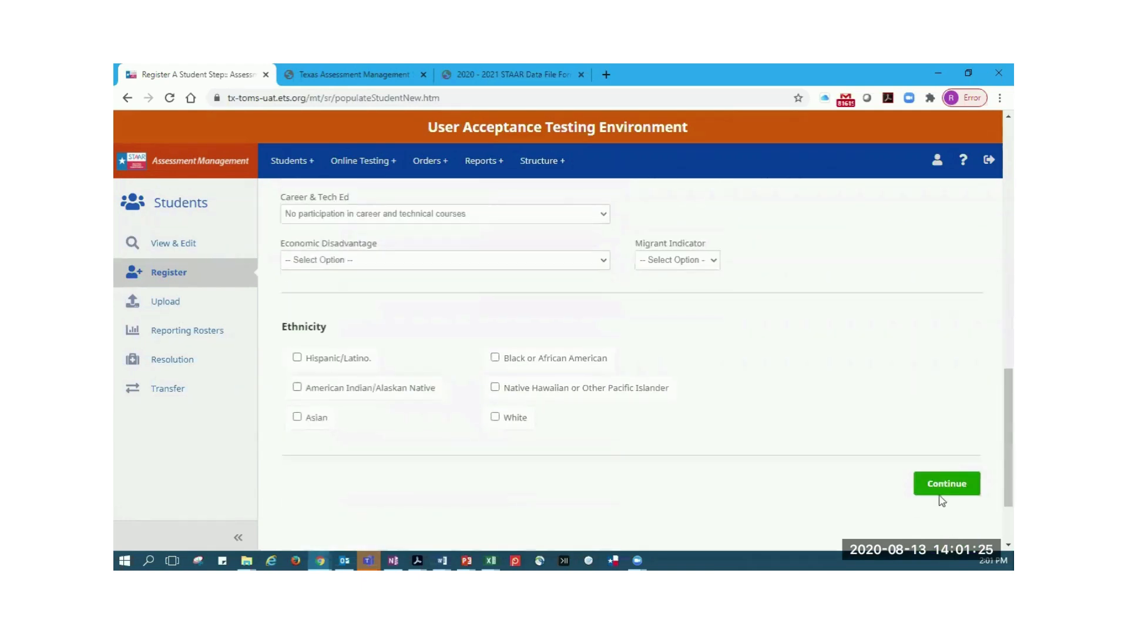
click(941, 492)
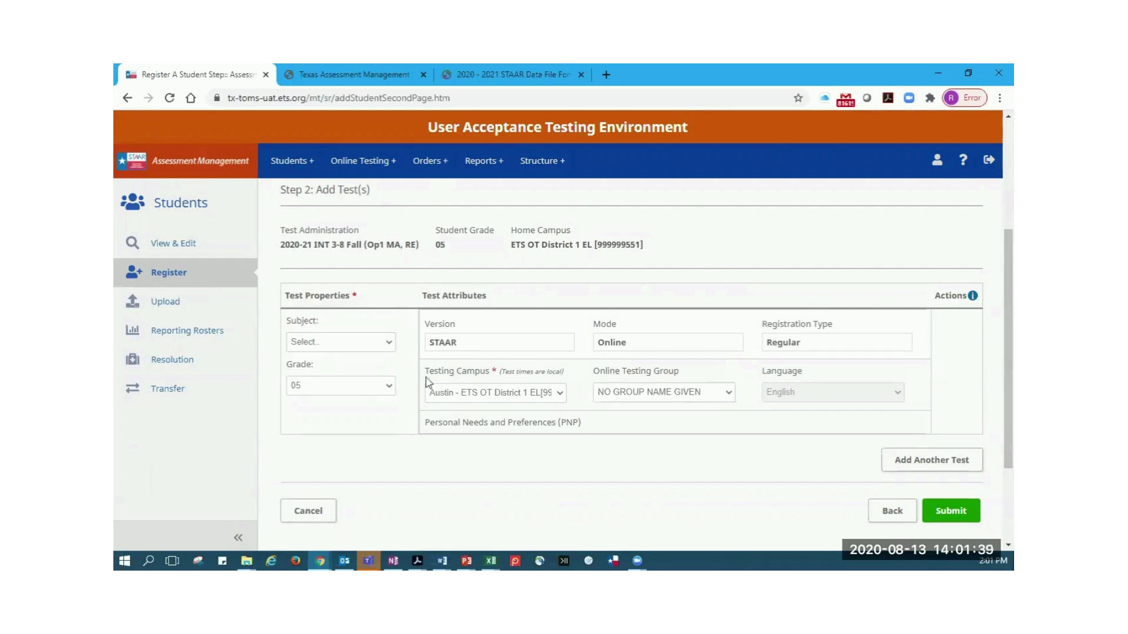
Choose Mathematics as the subject of the student's grade 05 test
click(387, 347)
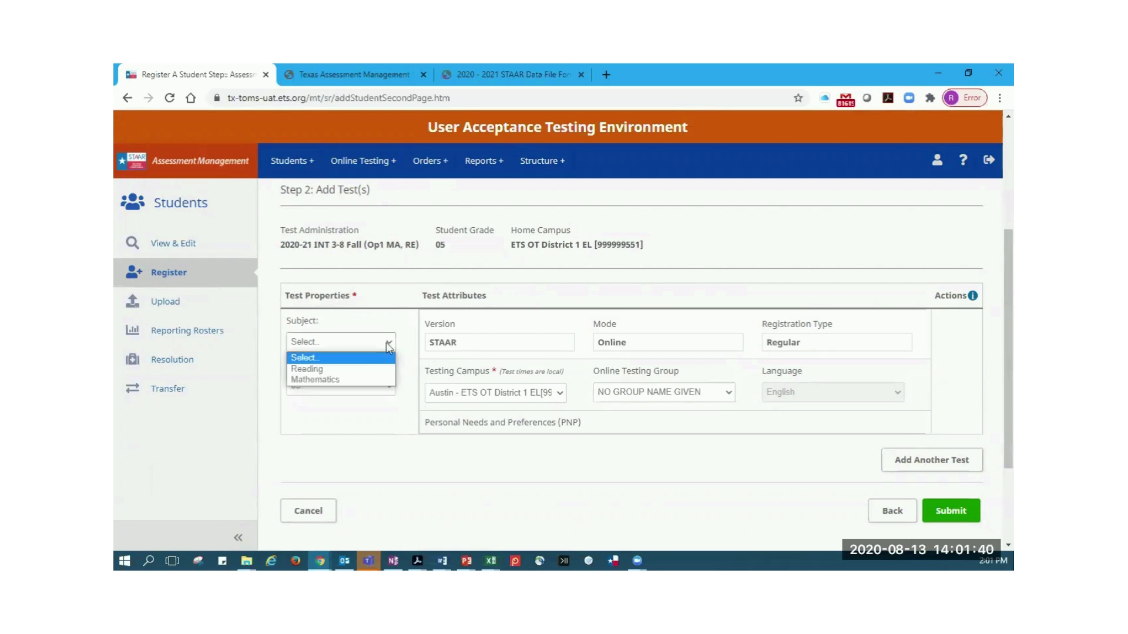
click(372, 380)
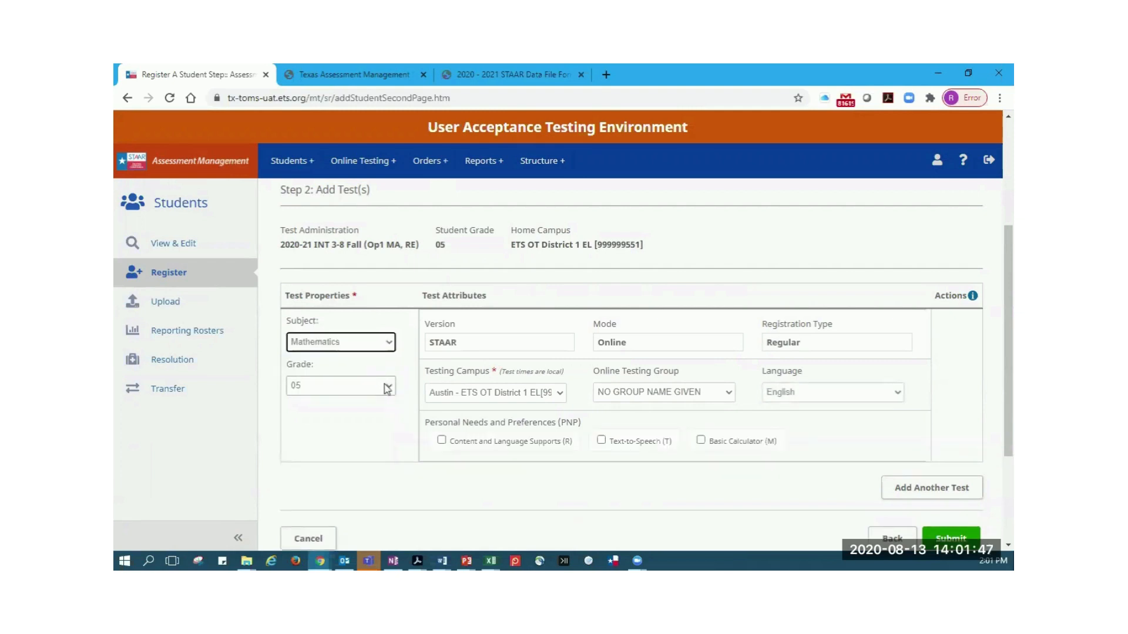
scroll(388, 388, up, 1)
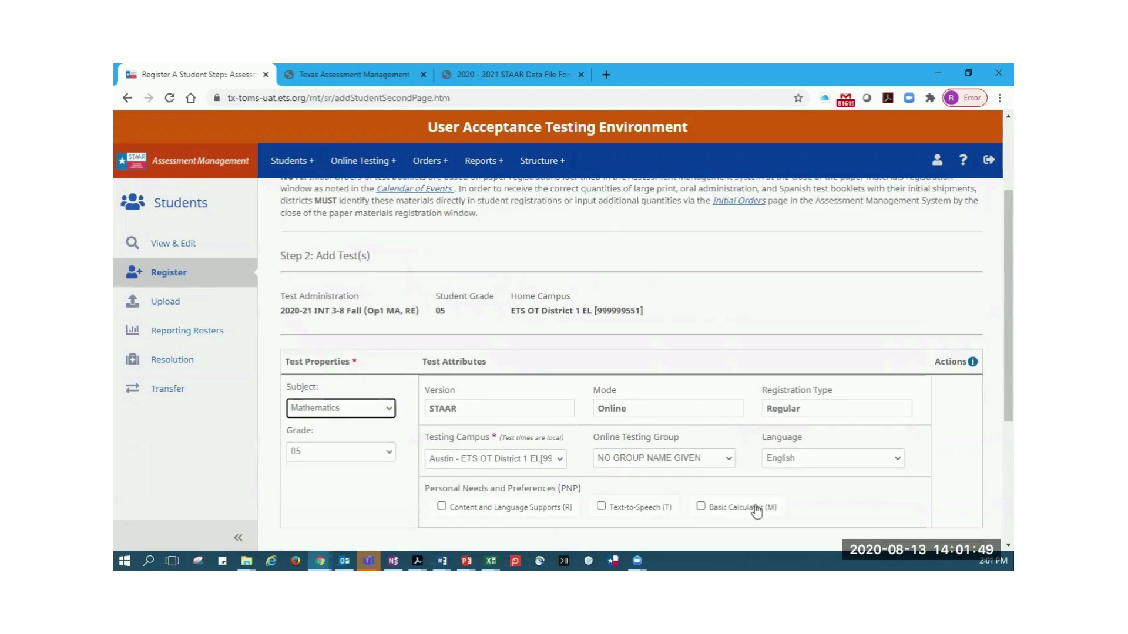
scroll(764, 509, down, 1)
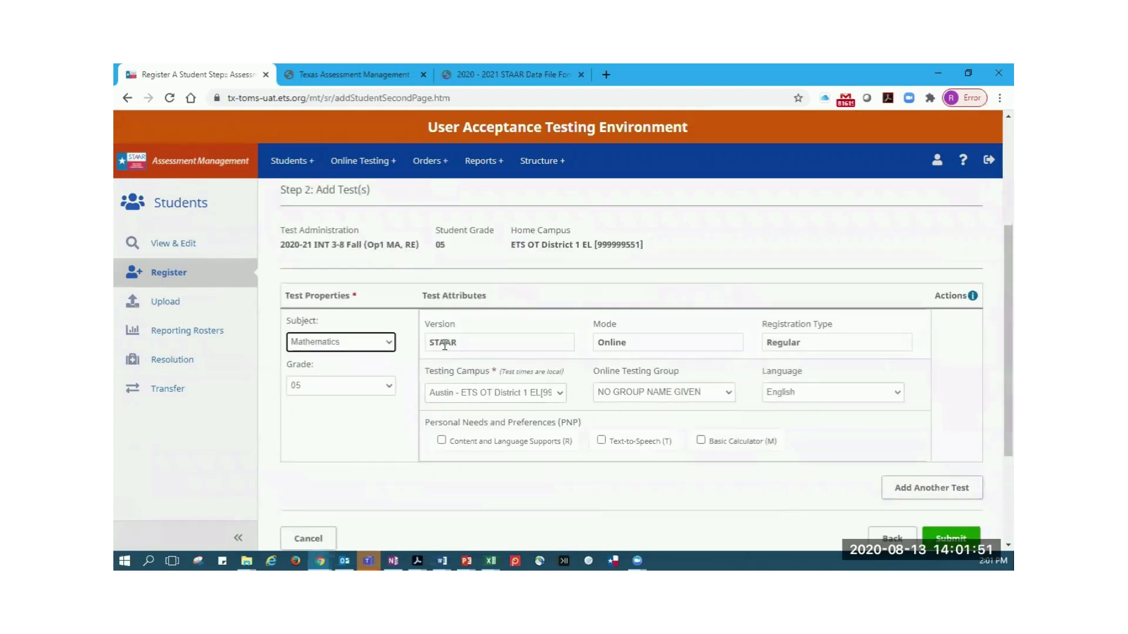
Examine the test's mode and registration type, and compare the home campus with the testing campus
drag(598, 343, 613, 344)
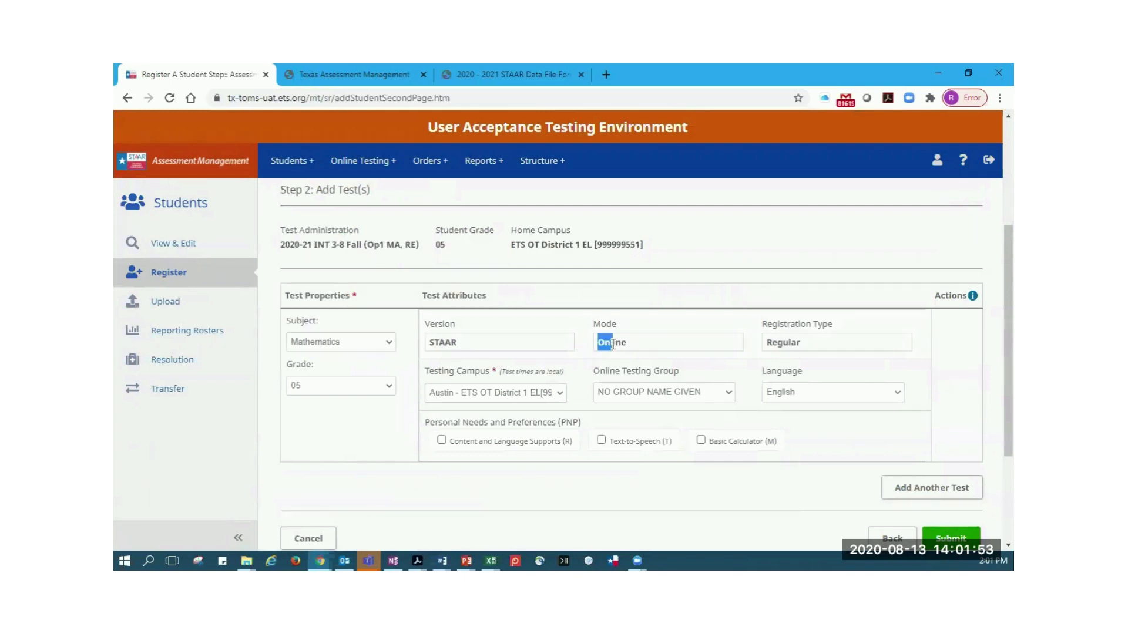
drag(808, 345, 791, 344)
drag(629, 345, 614, 341)
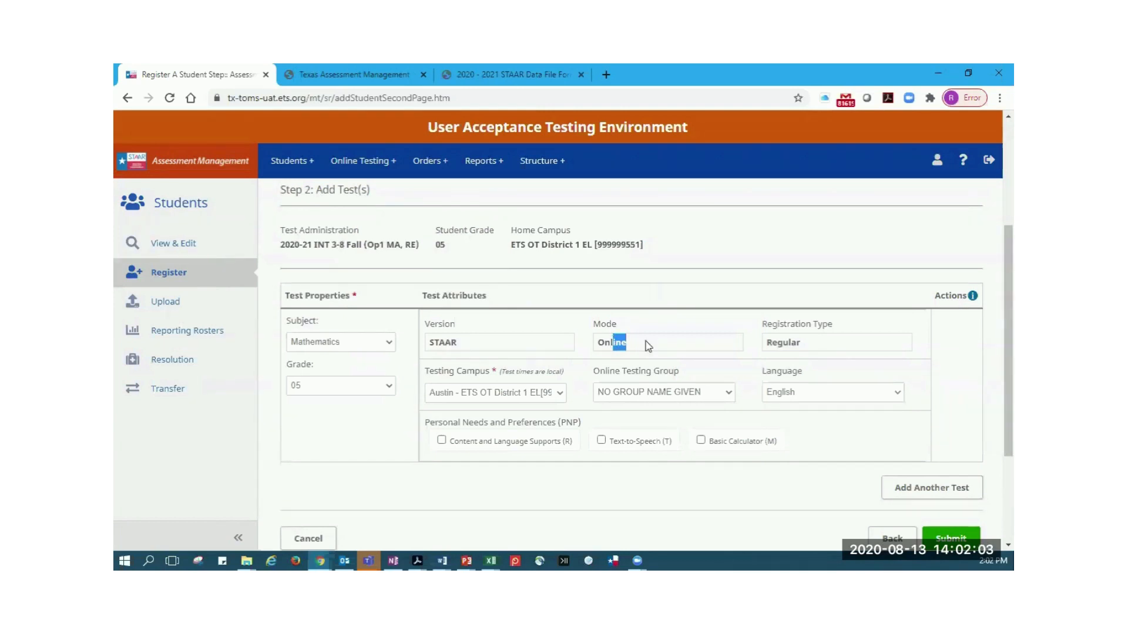
click(948, 344)
drag(514, 230, 649, 248)
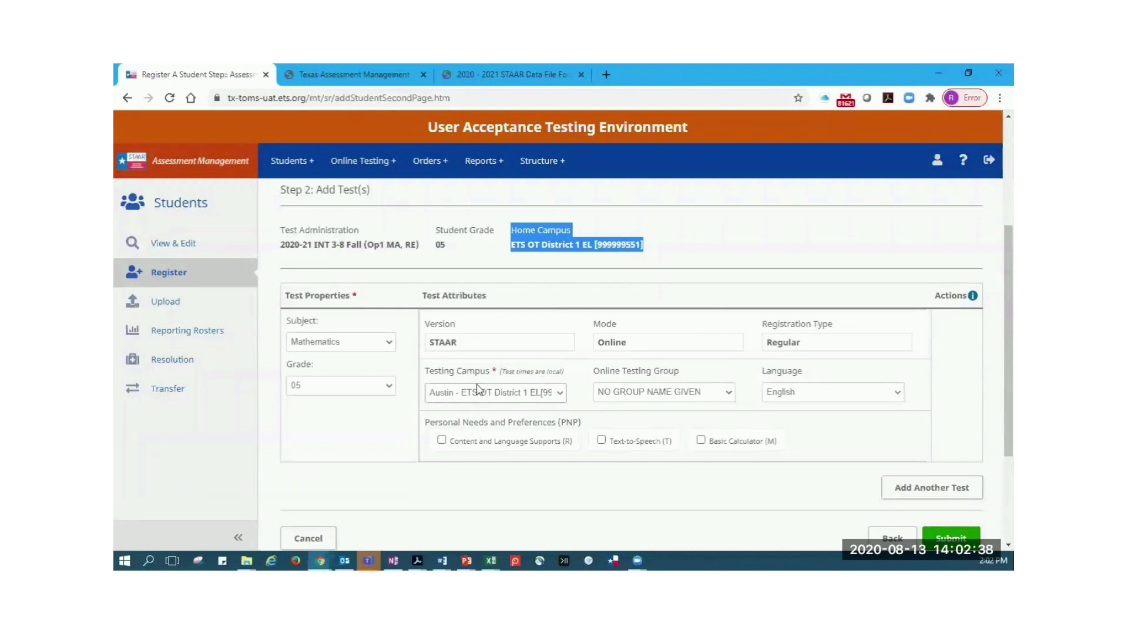
click(535, 240)
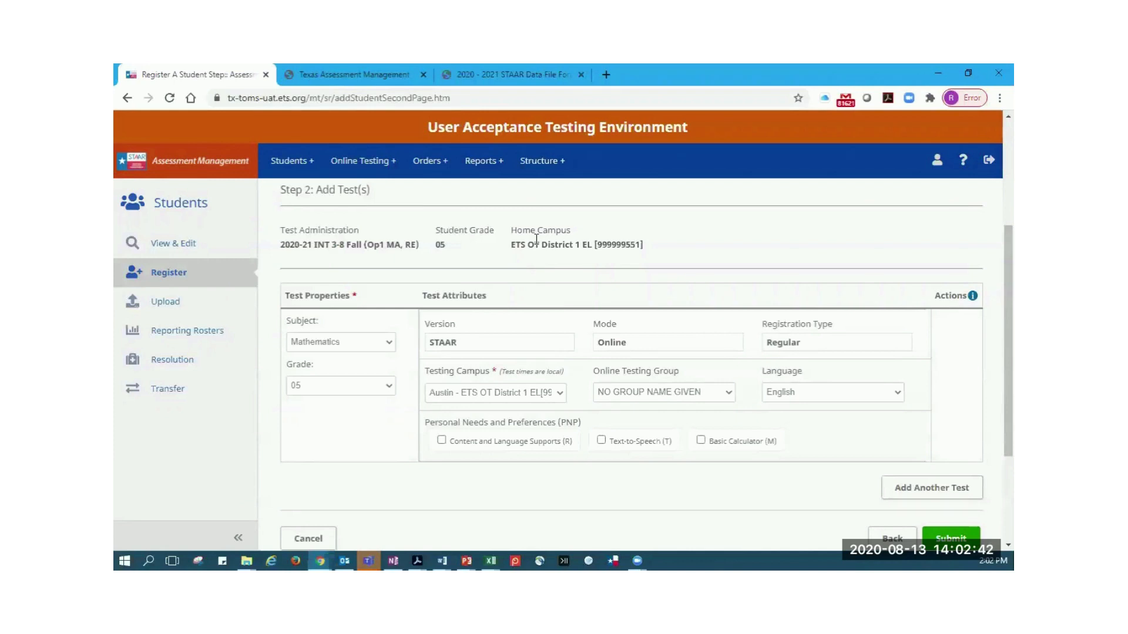
Try Ewing - ETS OT District 1 ALT CAMPUS as the Mathematics test's testing campus and check its available online testing groups
click(561, 394)
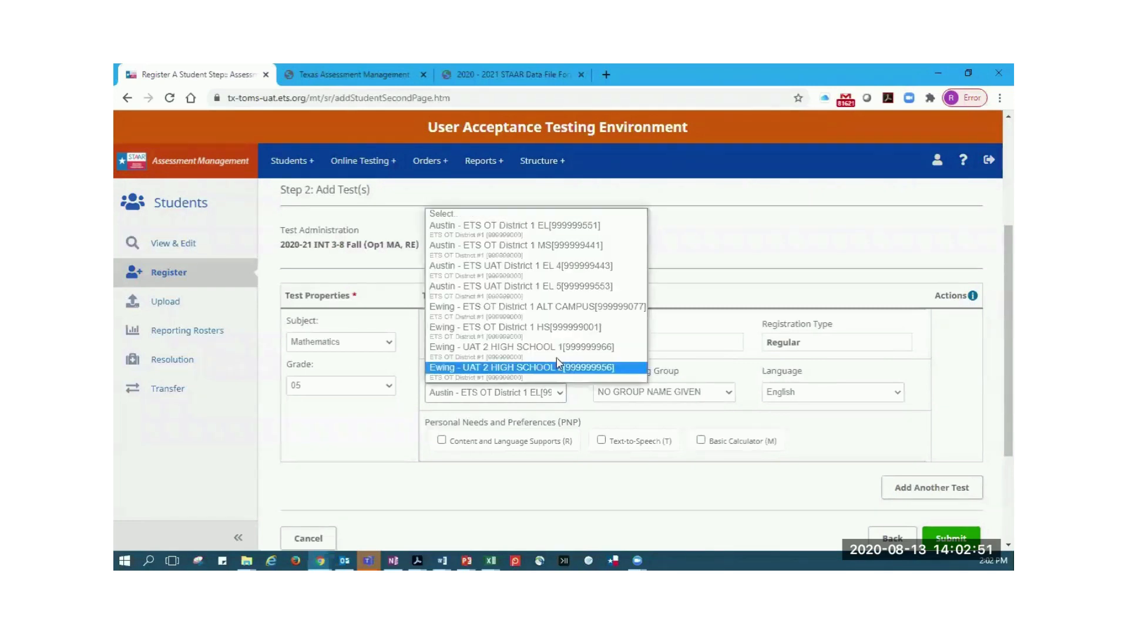
click(556, 308)
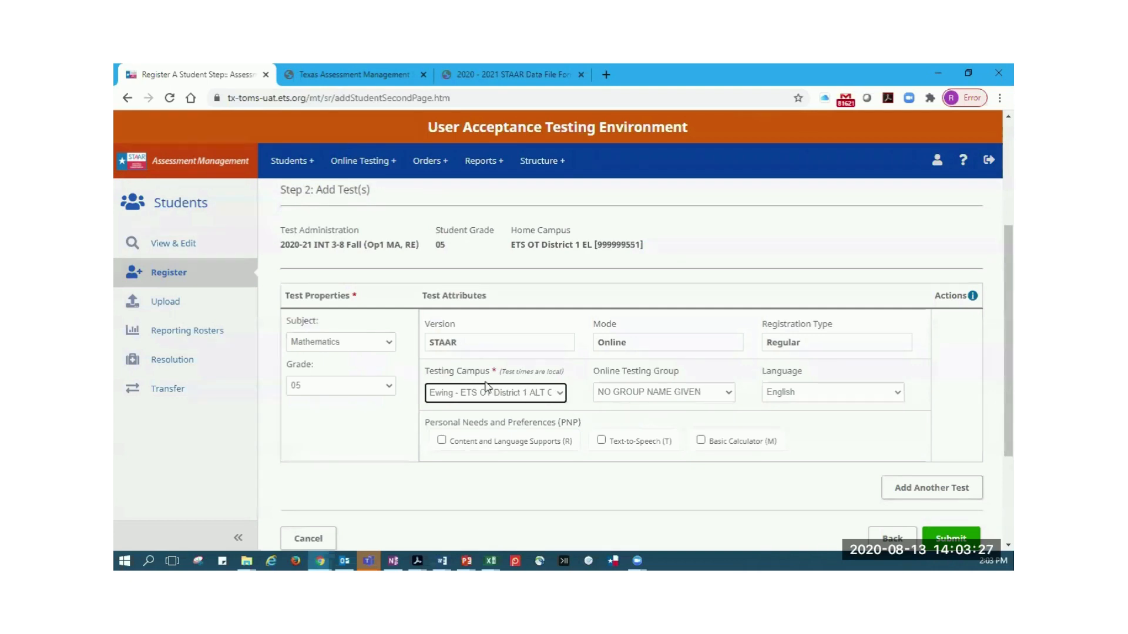
click(555, 393)
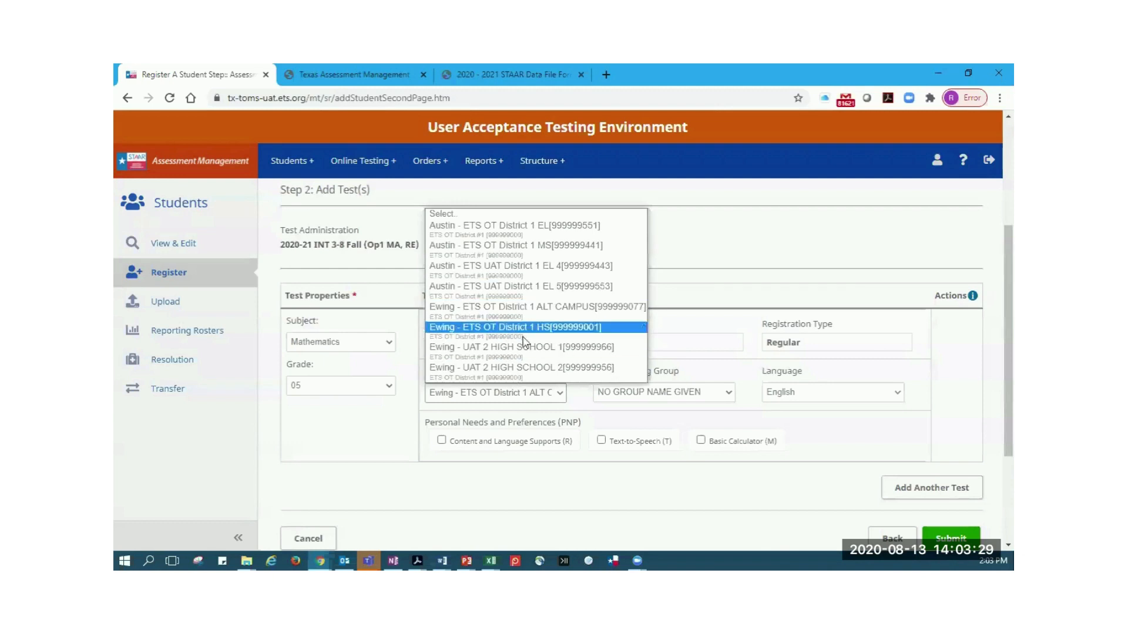
click(582, 407)
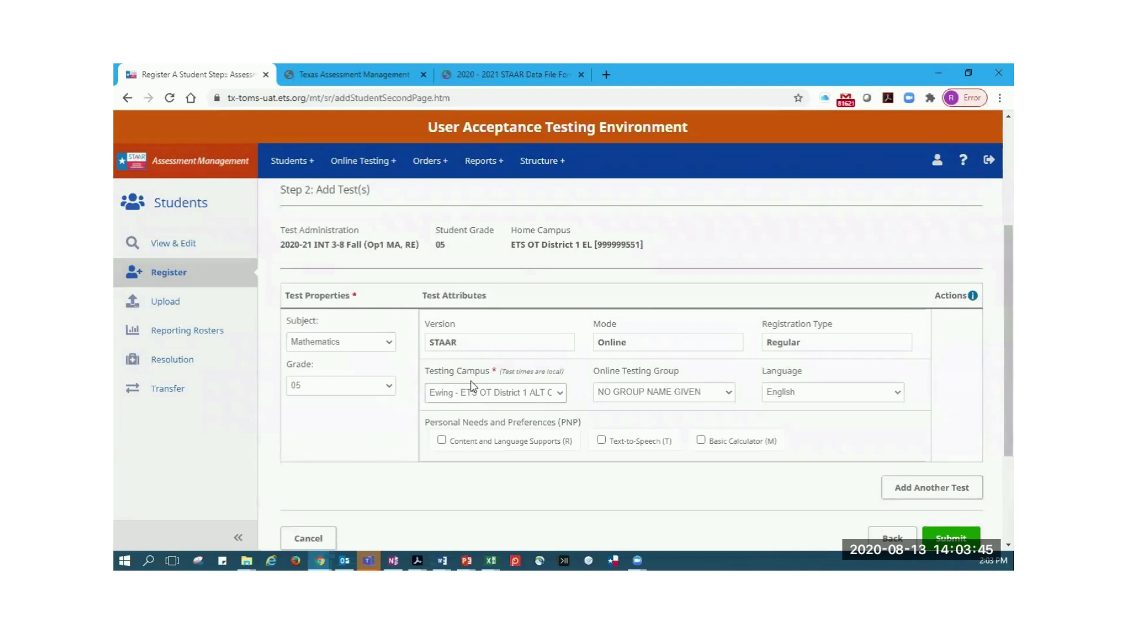
click(729, 392)
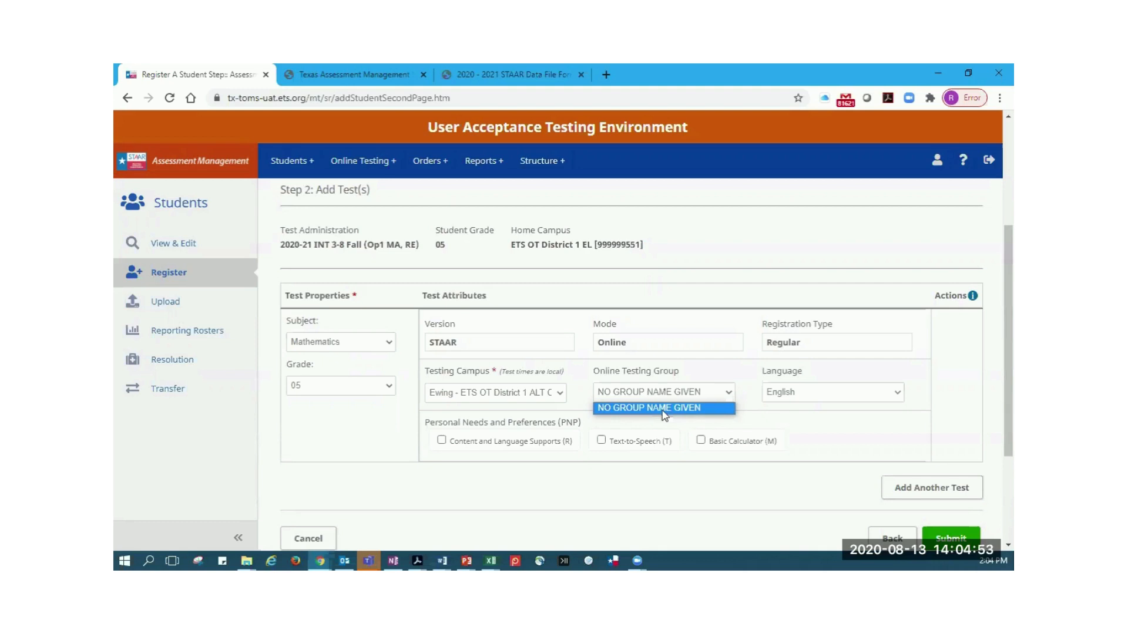
Set the Mathematics test's testing campus to Austin - ETS OT District 1 EL and its online testing group to OT Scoring RDG ENG
click(562, 394)
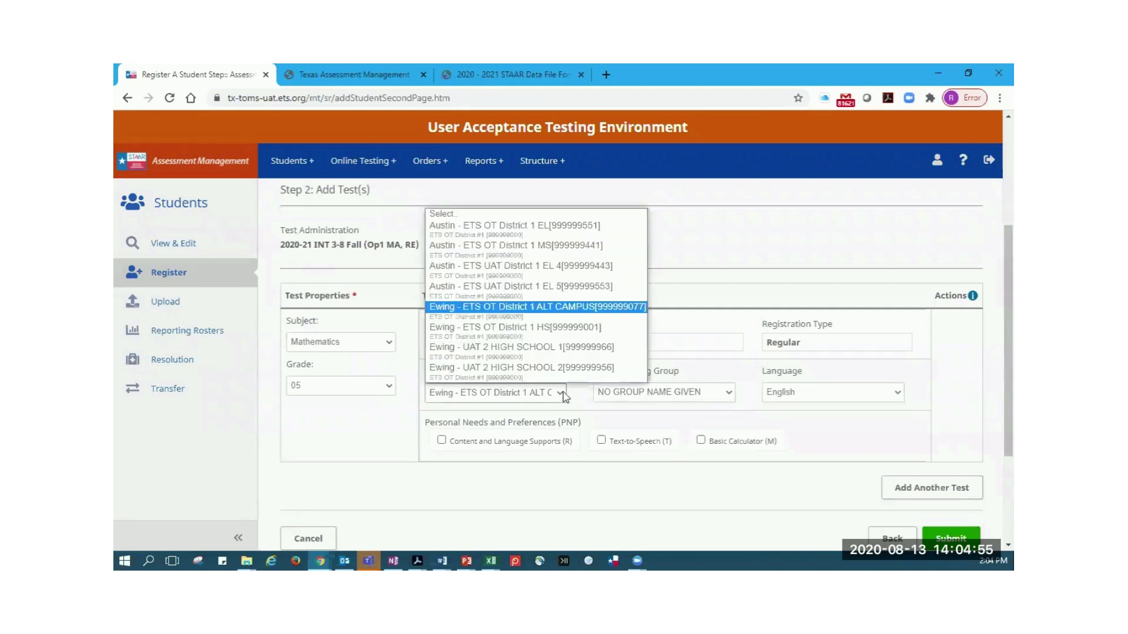
click(545, 229)
click(727, 395)
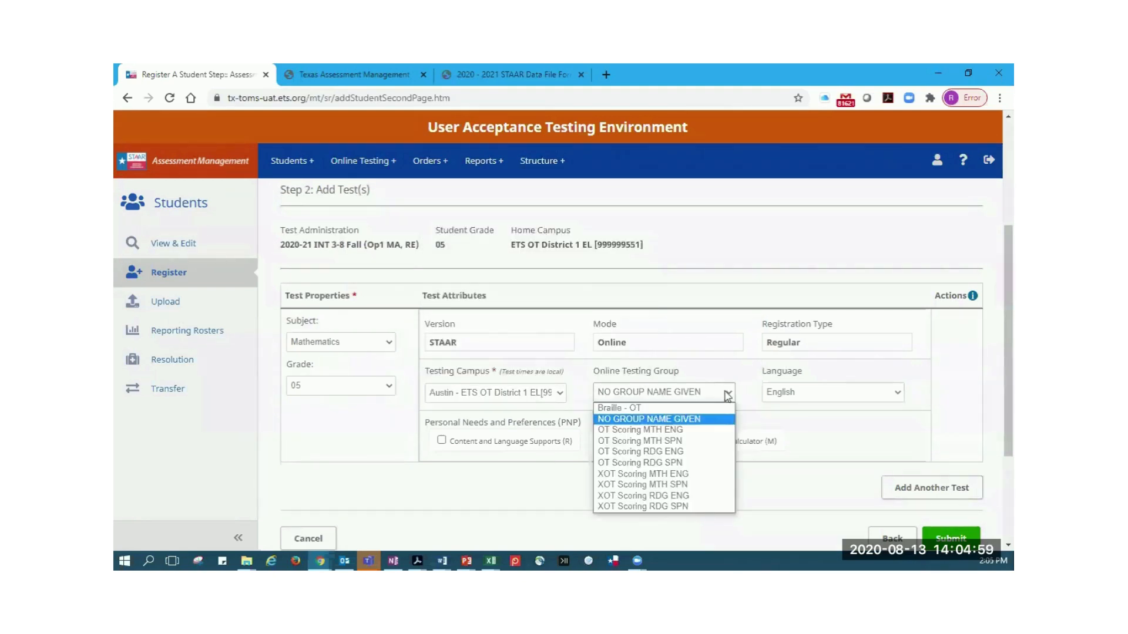
click(641, 452)
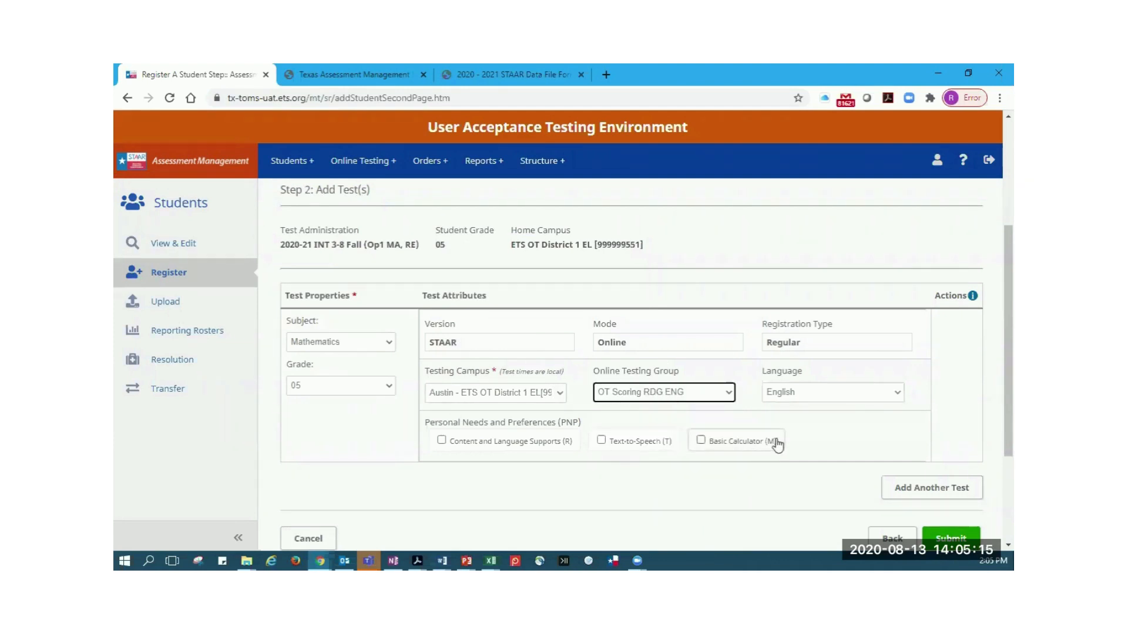
Set the Mathematics test's language to Spanish and enable the Text-to-Speech and Content and Language Supports accommodations
click(903, 404)
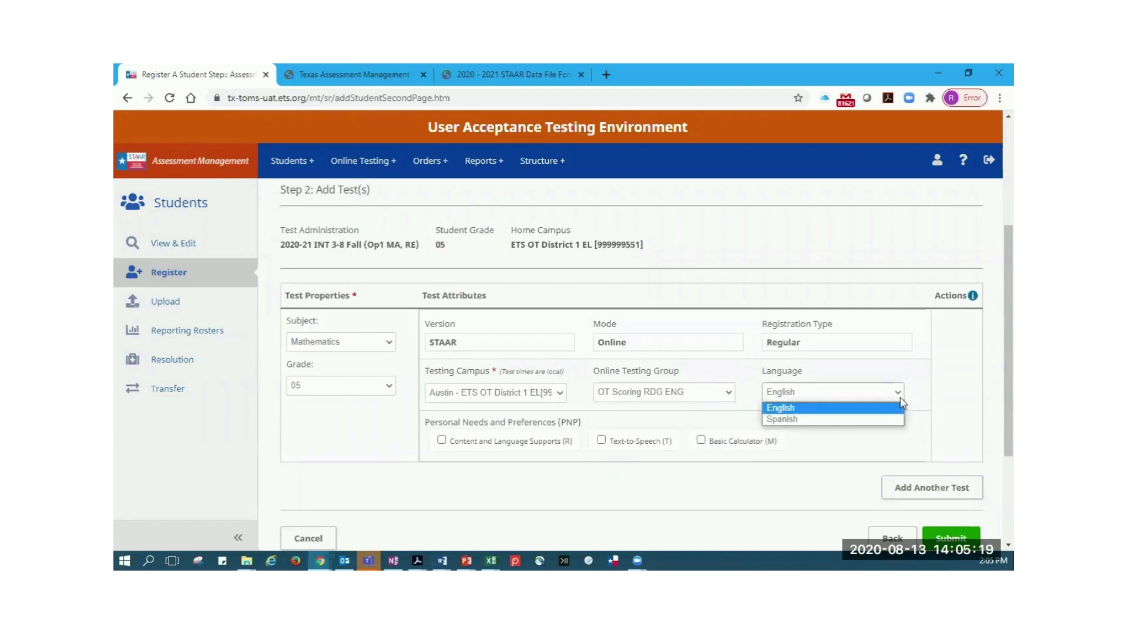
click(805, 411)
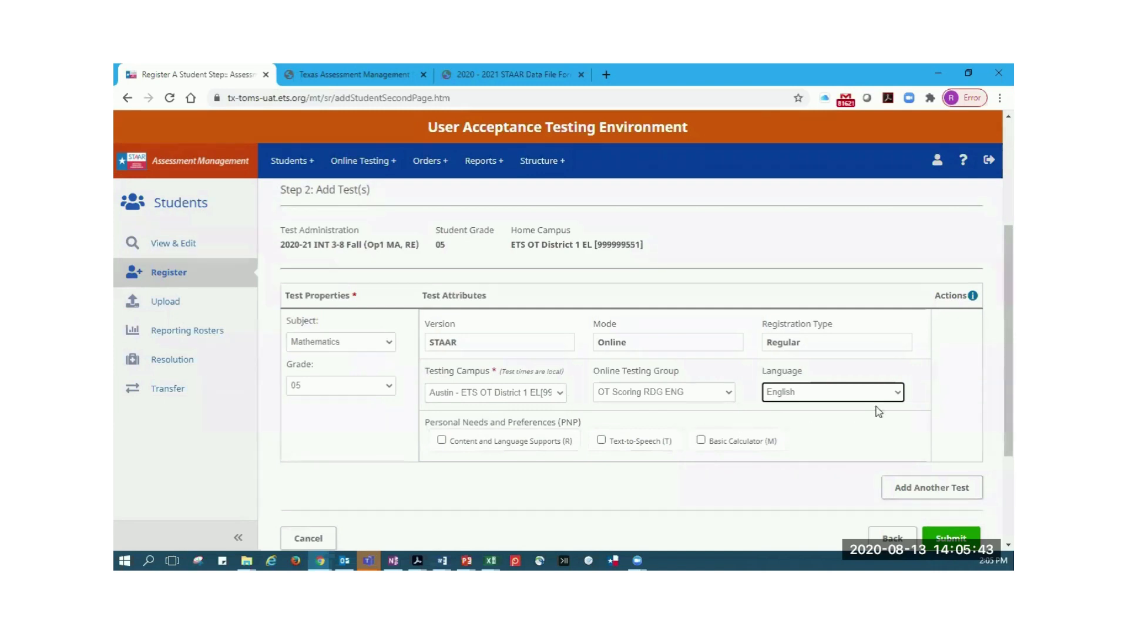
click(888, 392)
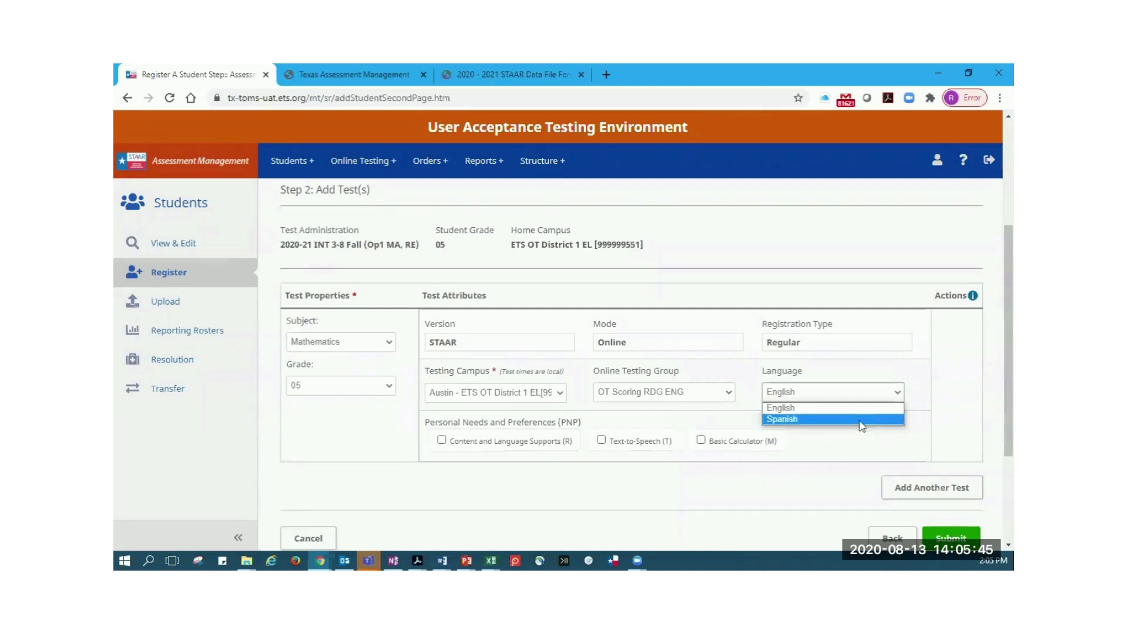
click(859, 421)
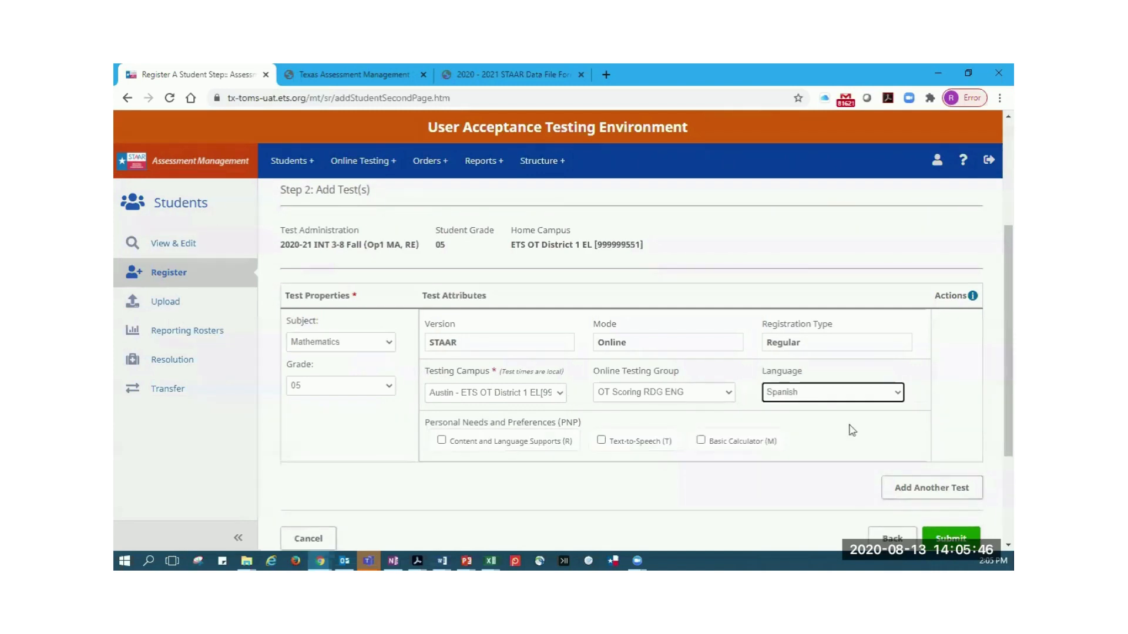
click(628, 446)
click(479, 447)
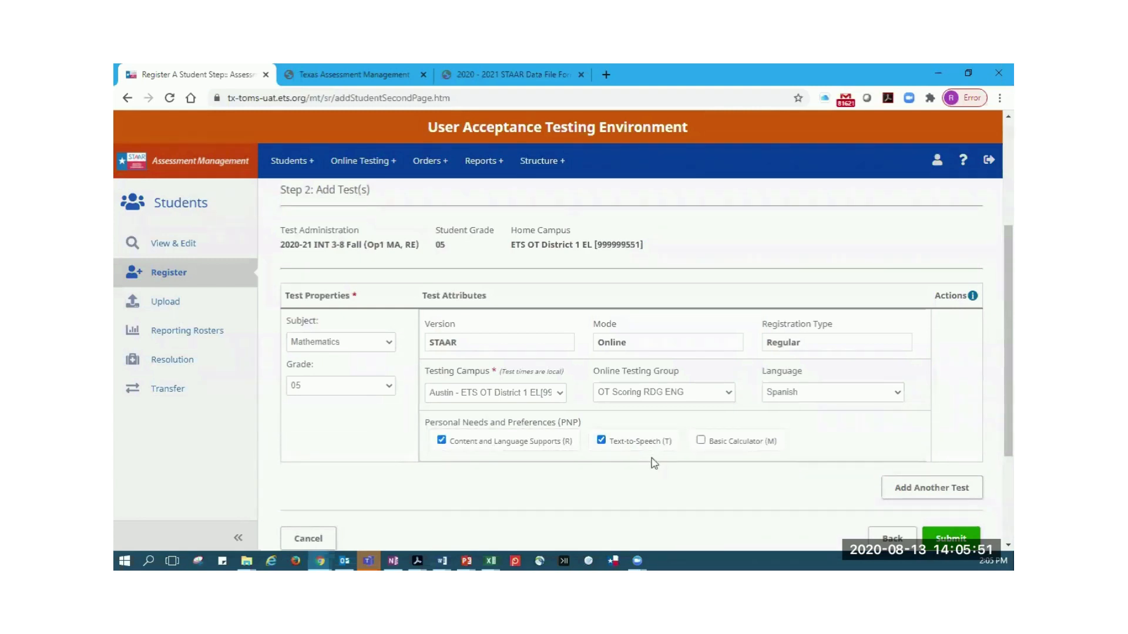
Add a second test with Reading as its subject and XOT Scoring MTH SPN as its online testing group
scroll(828, 448, down, 1)
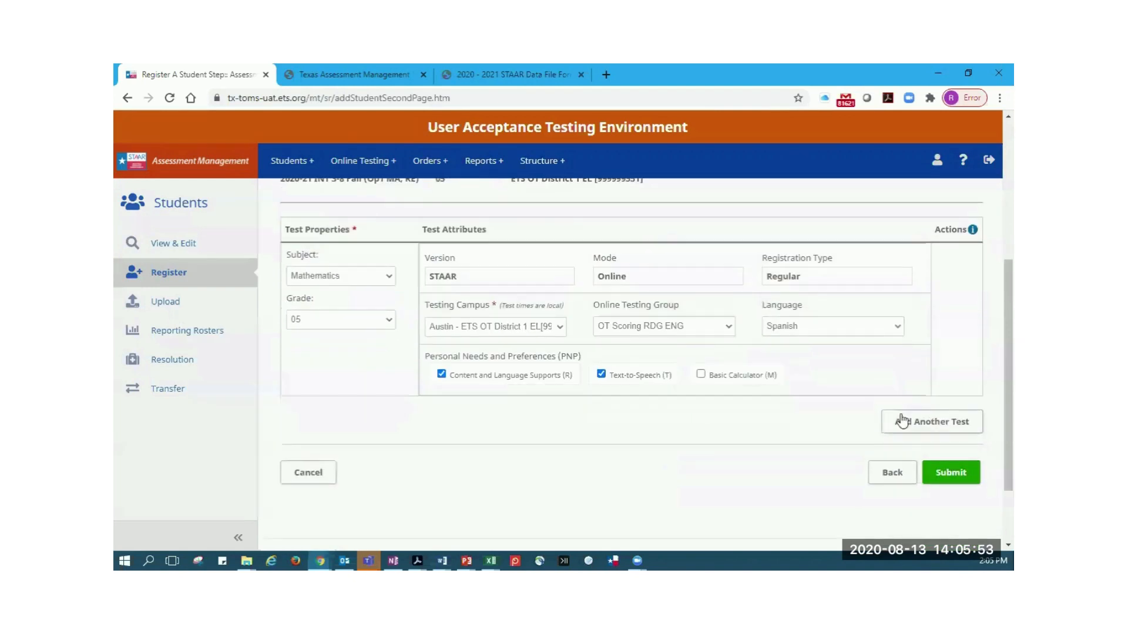
click(909, 428)
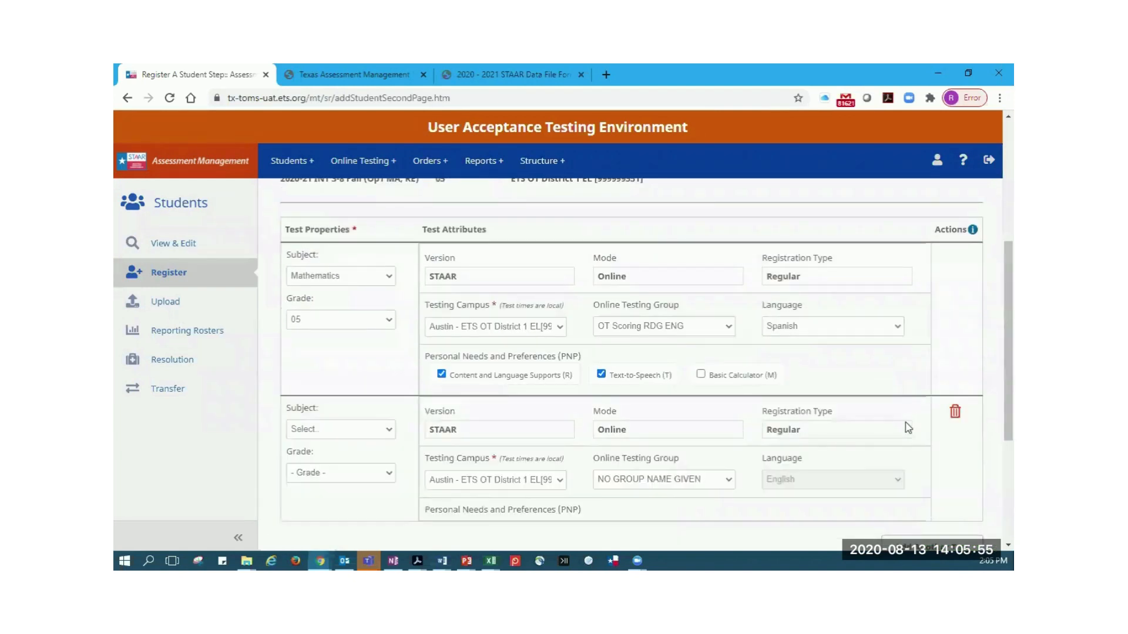
scroll(892, 428, down, 2)
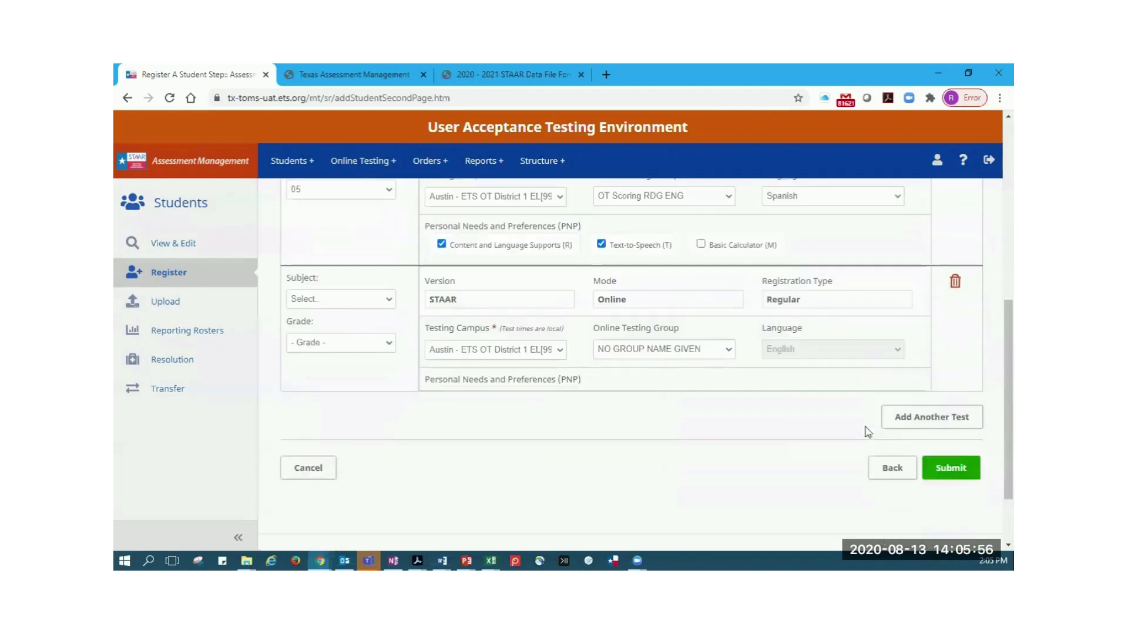
click(385, 299)
click(371, 323)
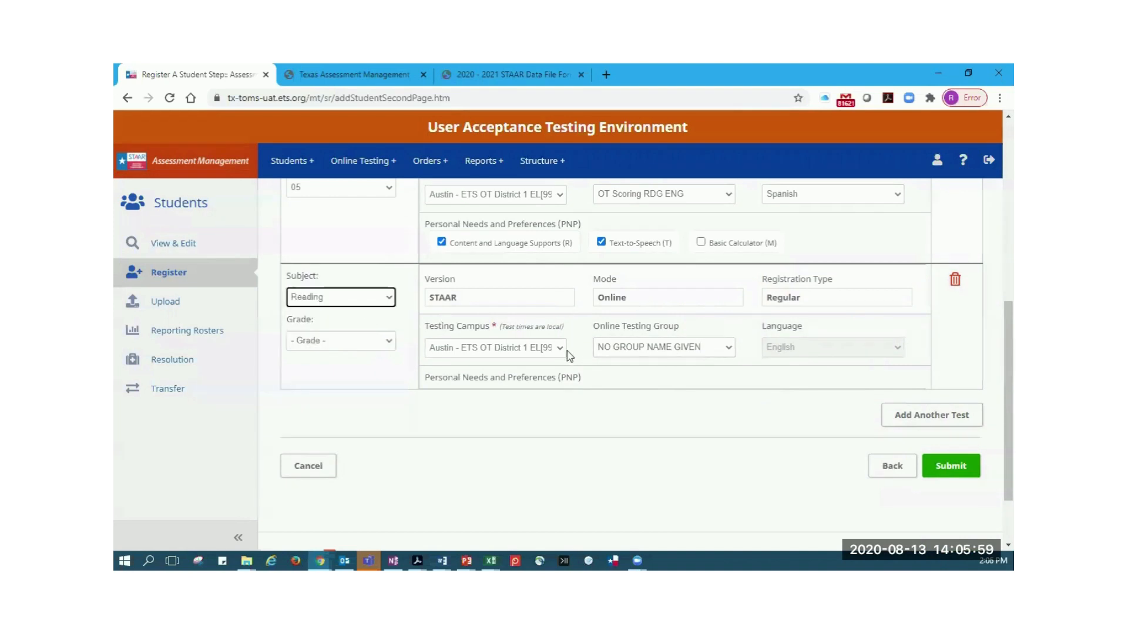
click(721, 347)
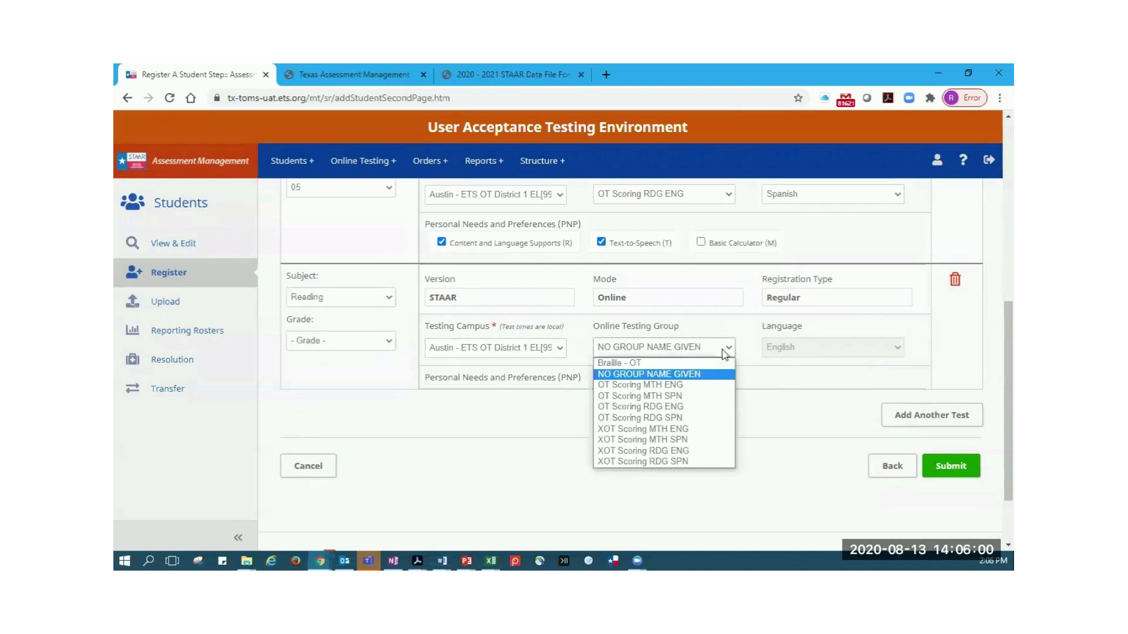
click(693, 441)
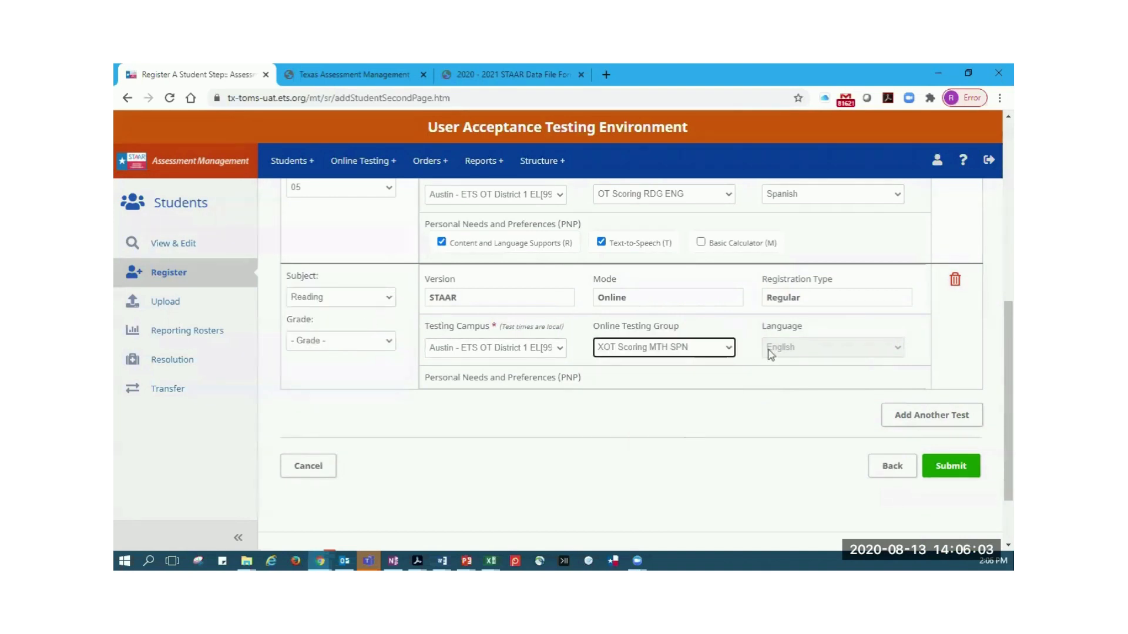
Set the Reading test's grade to 05 and enable its Text-to-Speech support
scroll(764, 351, up, 1)
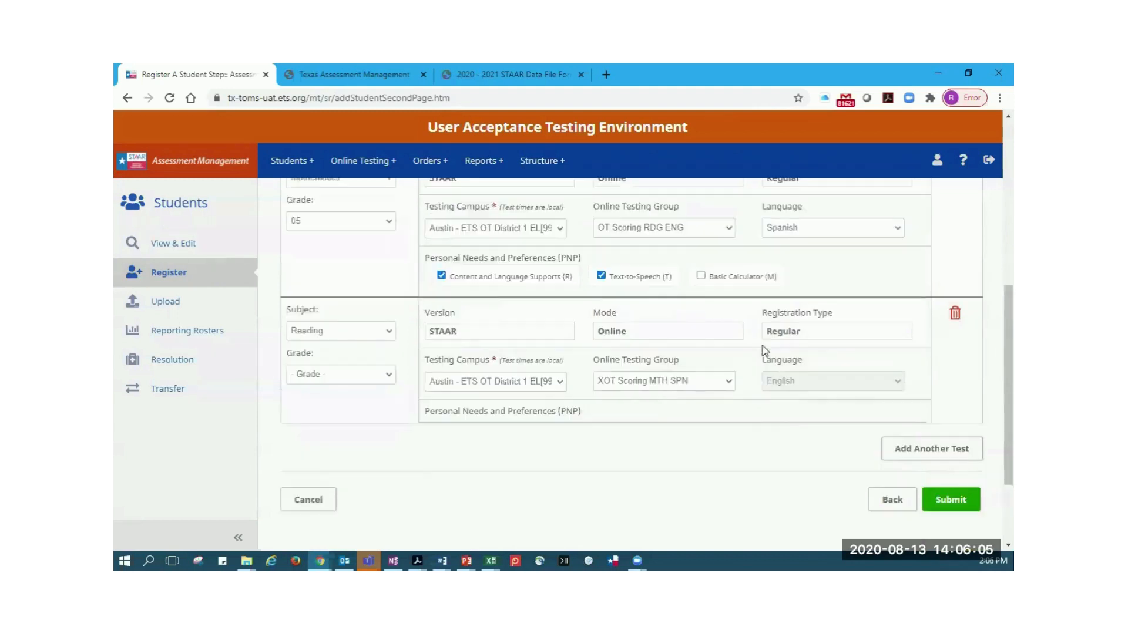
scroll(765, 350, up, 1)
click(385, 363)
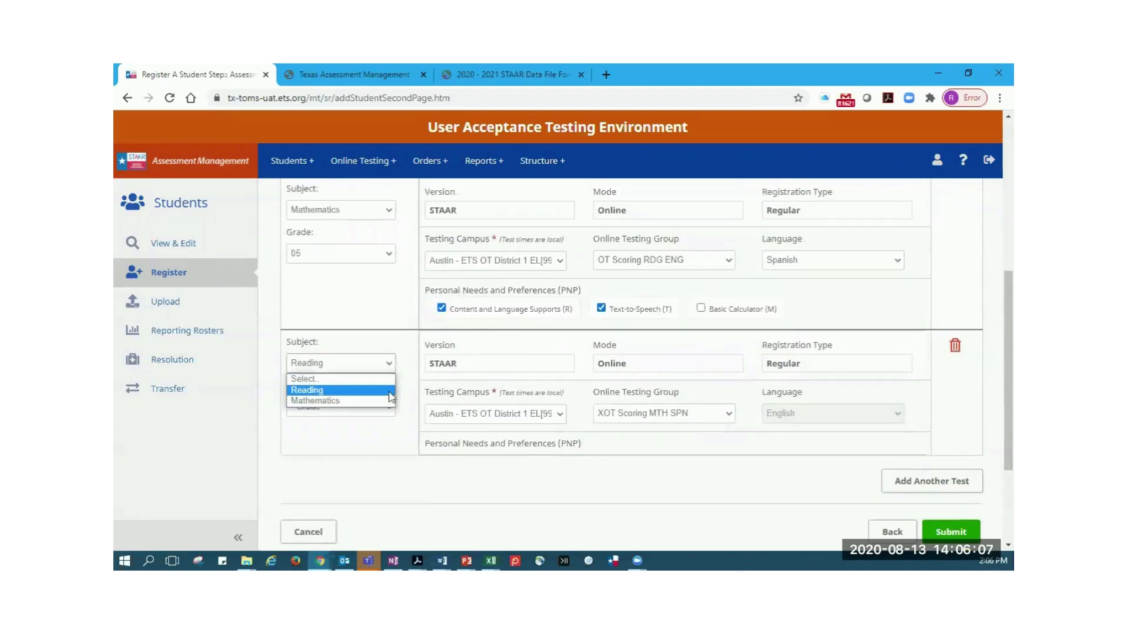
click(389, 391)
click(385, 411)
click(357, 464)
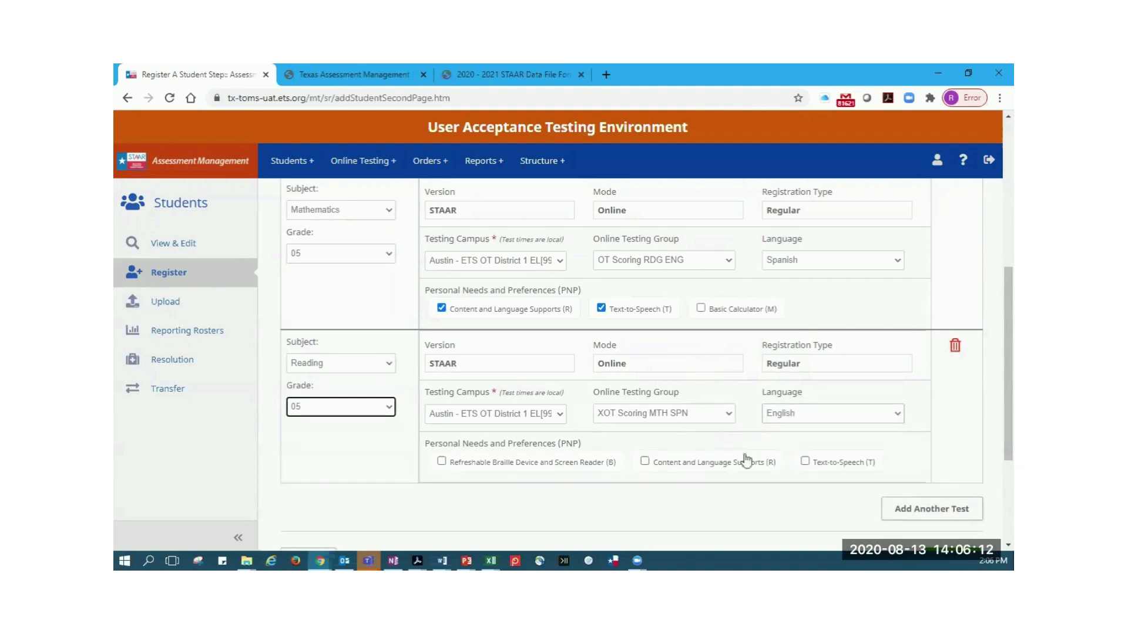
click(806, 462)
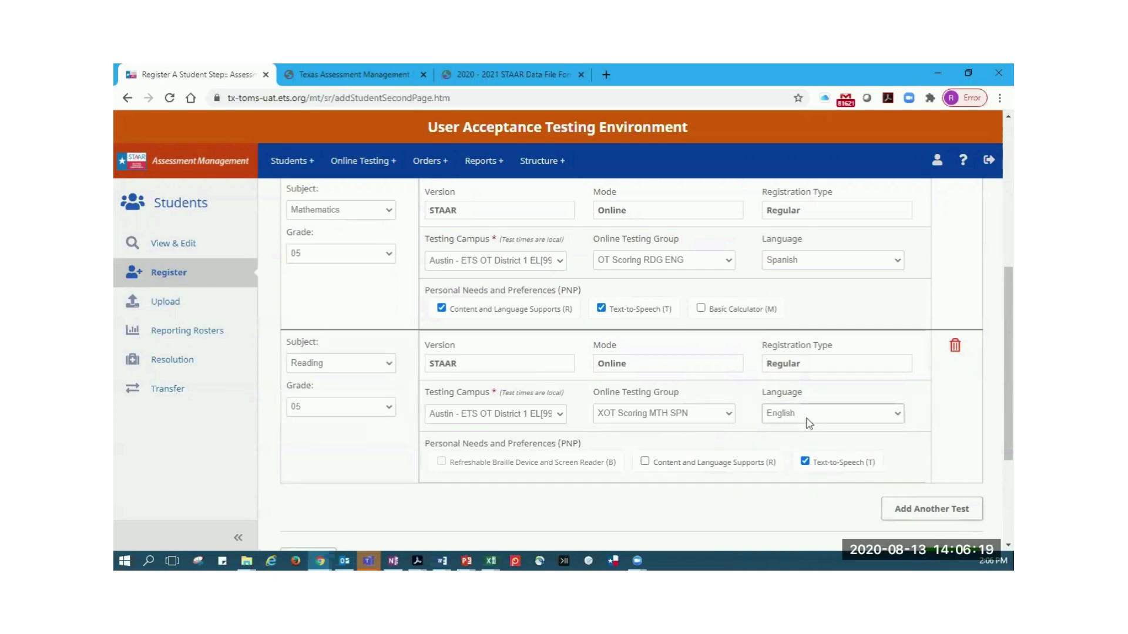
Review the Mathematics and Reading test settings and add a third, blank test entry below them
scroll(844, 311, up, 1)
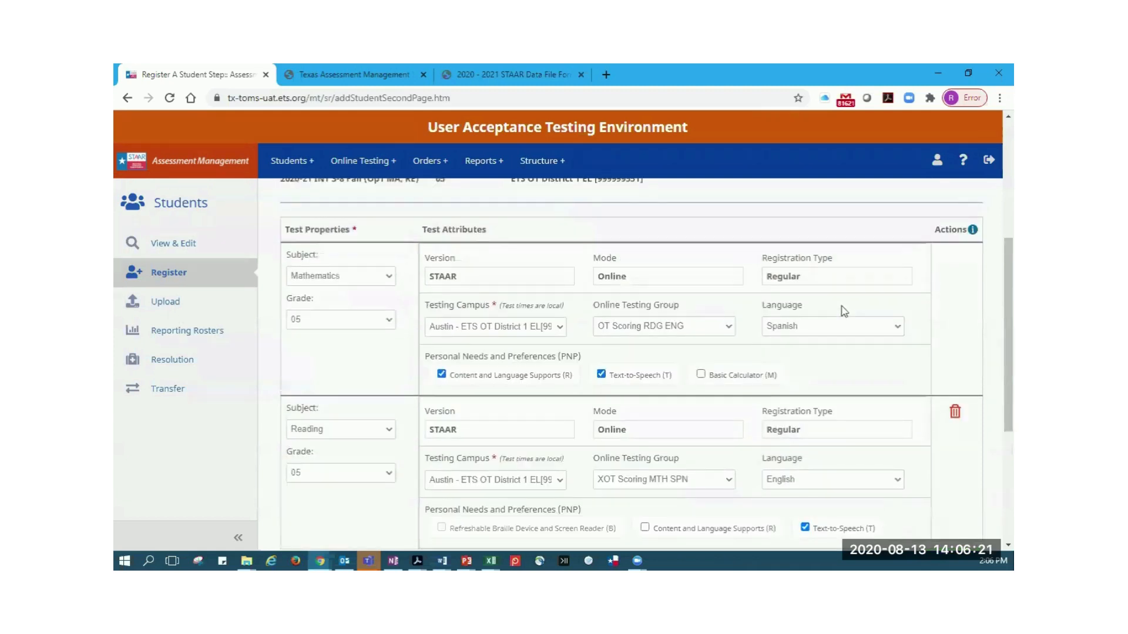
scroll(843, 311, down, 2)
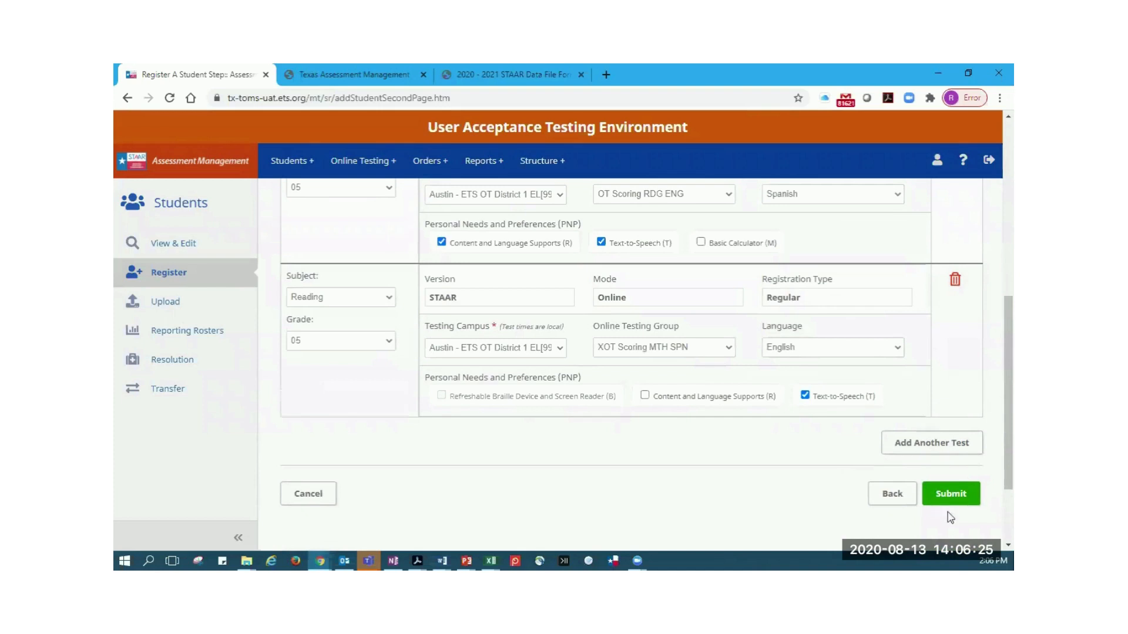
click(948, 444)
scroll(817, 448, down, 3)
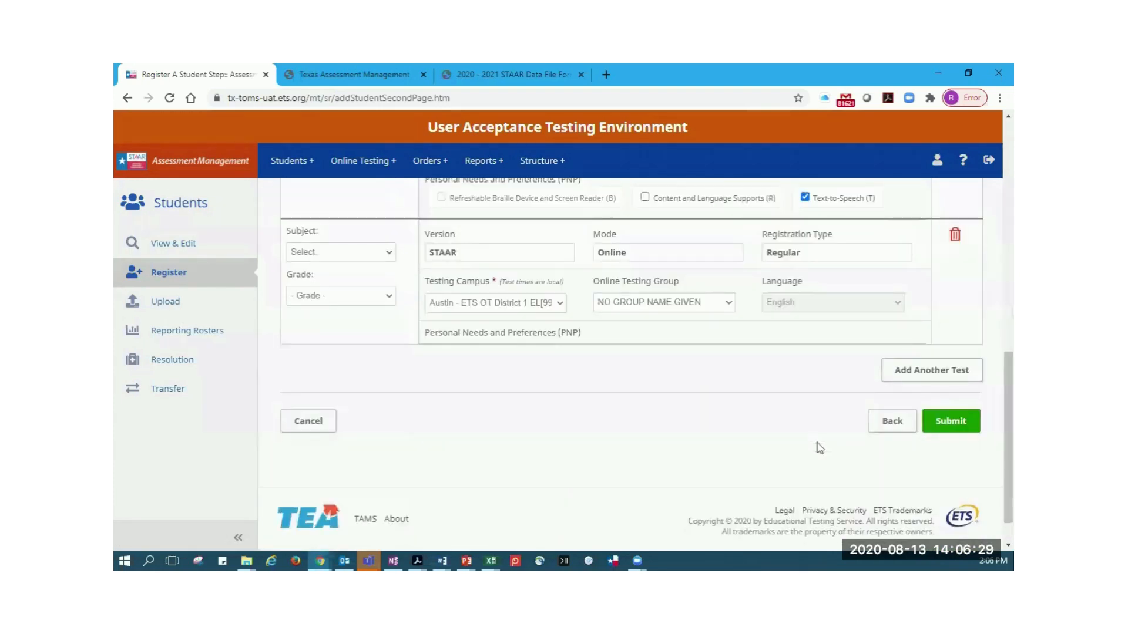
scroll(819, 448, up, 3)
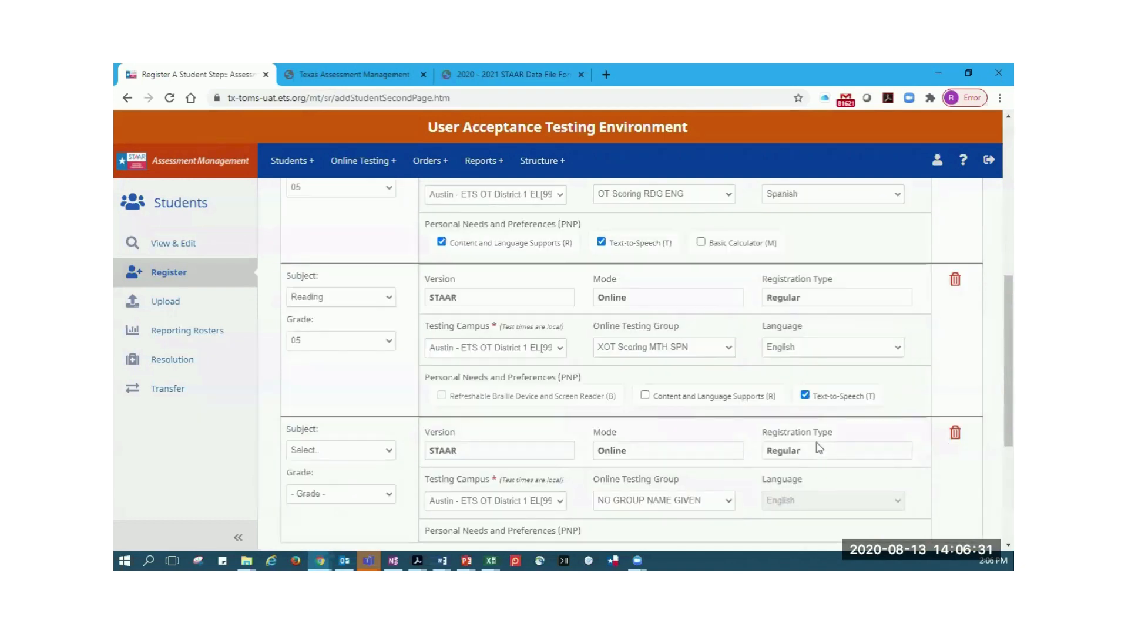